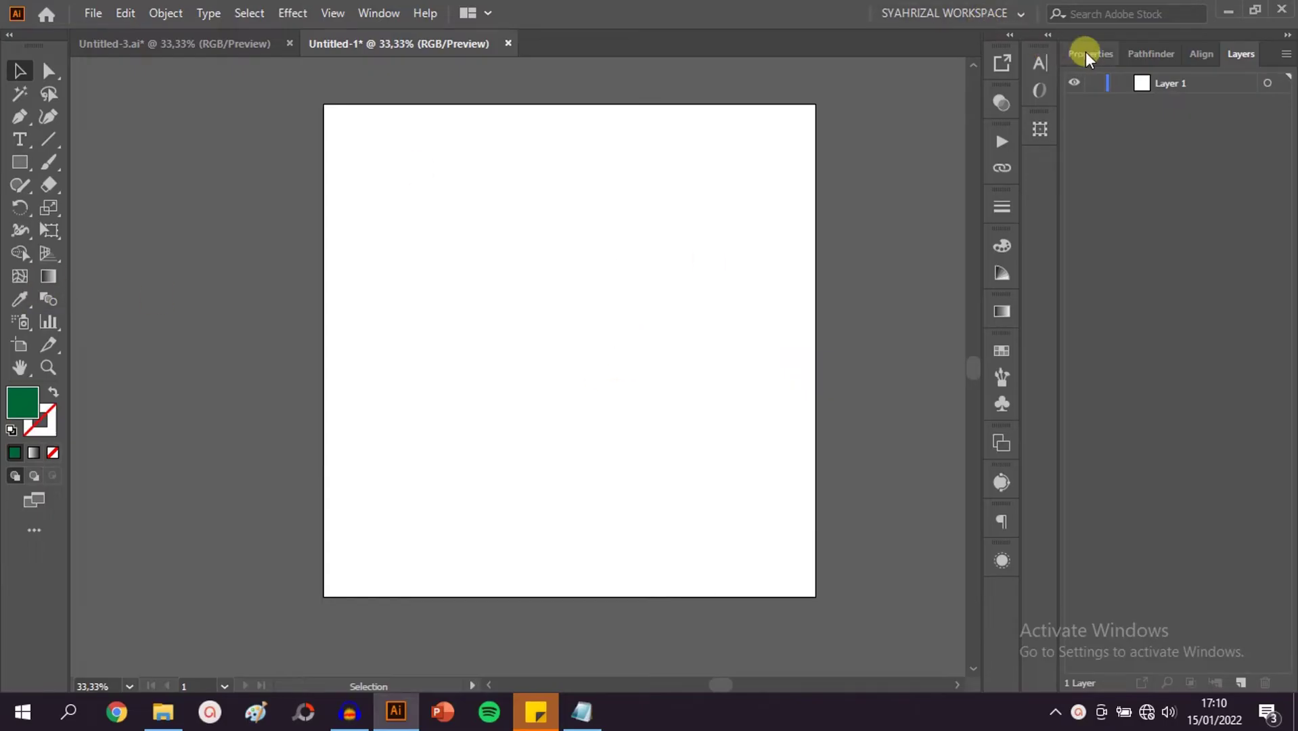
Step: Show the blank document's Properties panel and pick the Rectangle Tool
click(1090, 54)
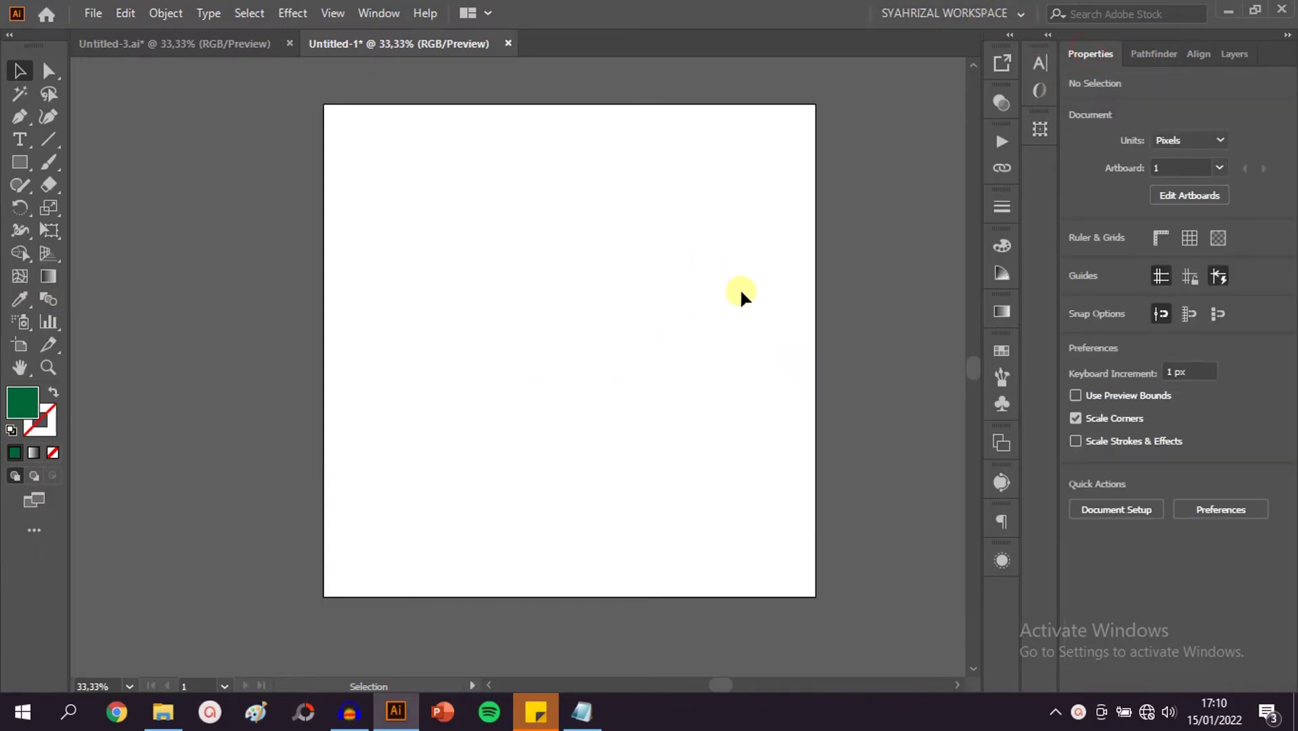
click(19, 162)
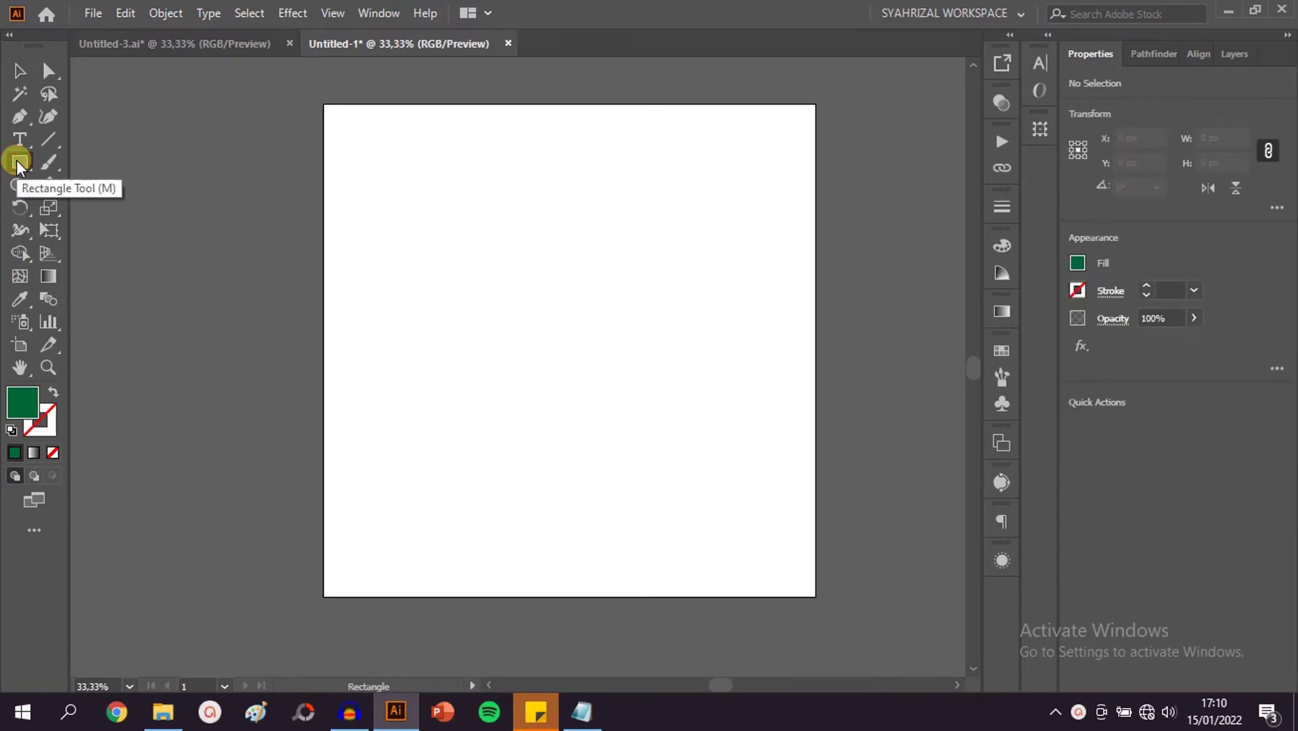
Step: Draw a 769.5 px circle with the Ellipse Tool and align it to the artboard's horizontal and vertical centre
drag(16, 159, 98, 210)
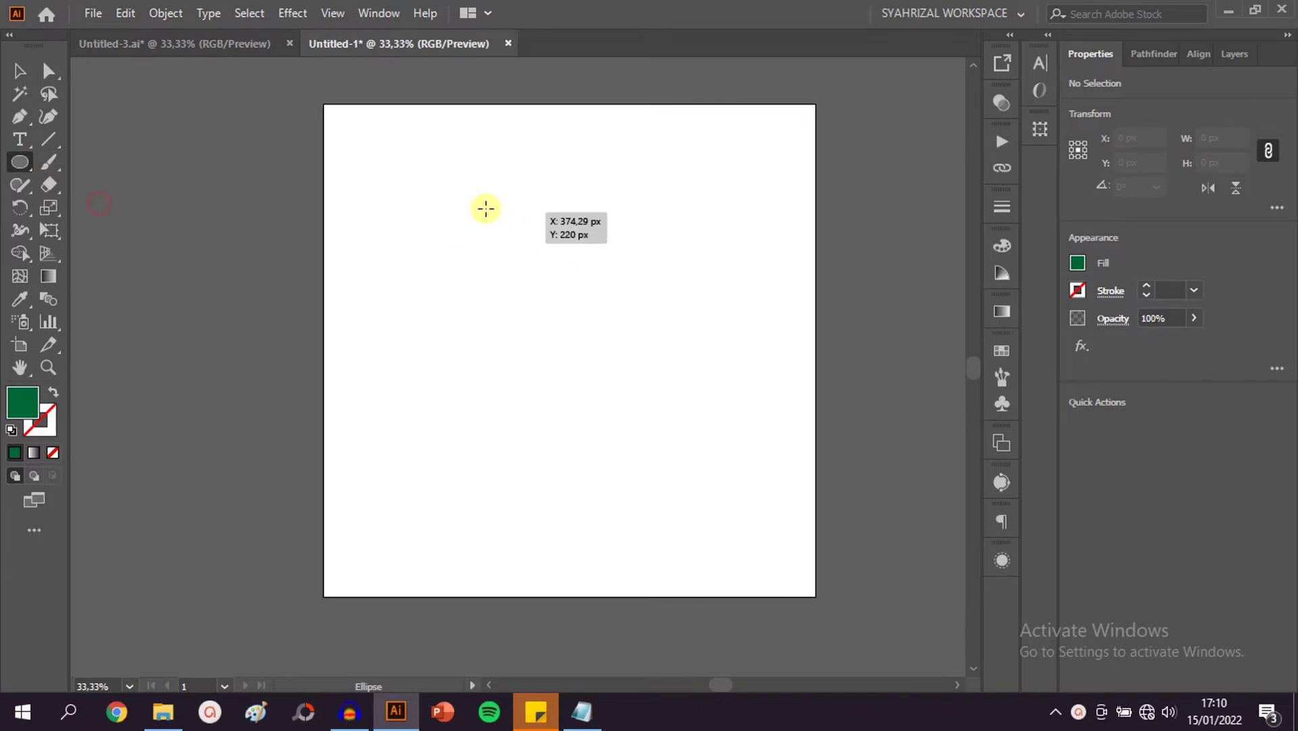
drag(401, 167, 722, 534)
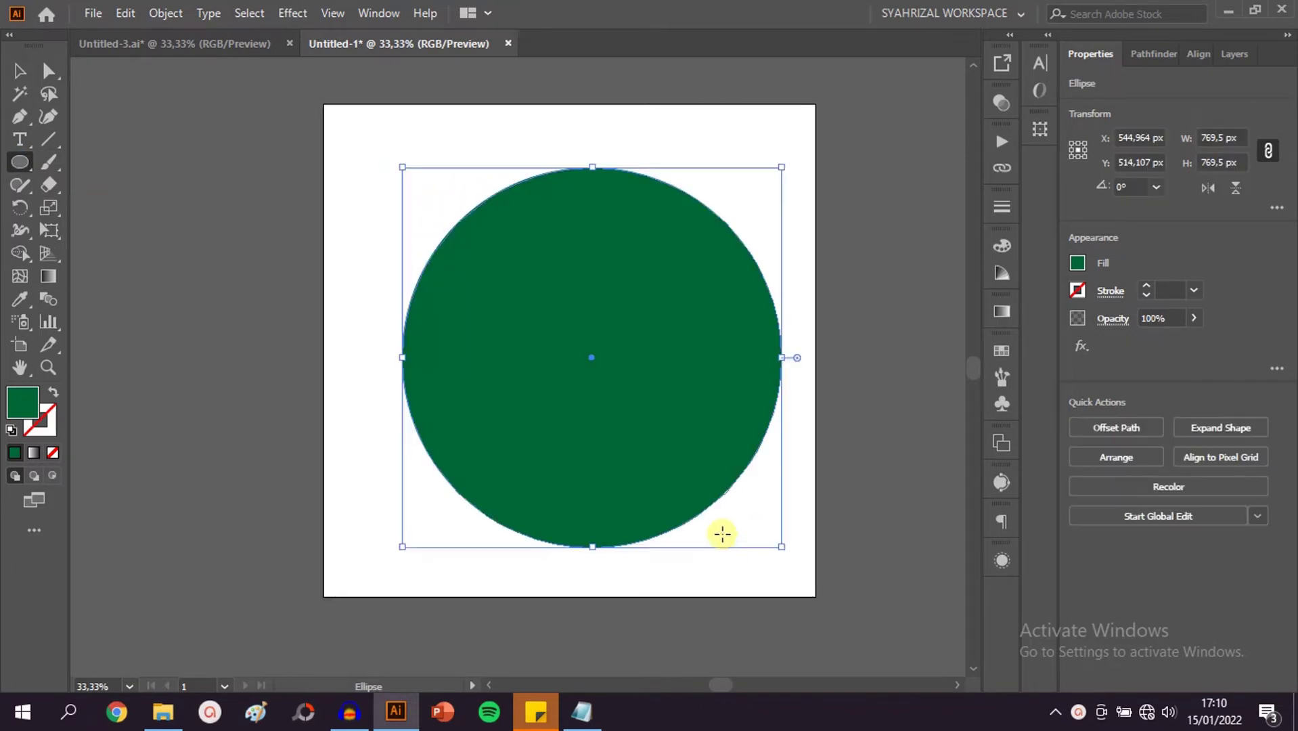
click(1158, 54)
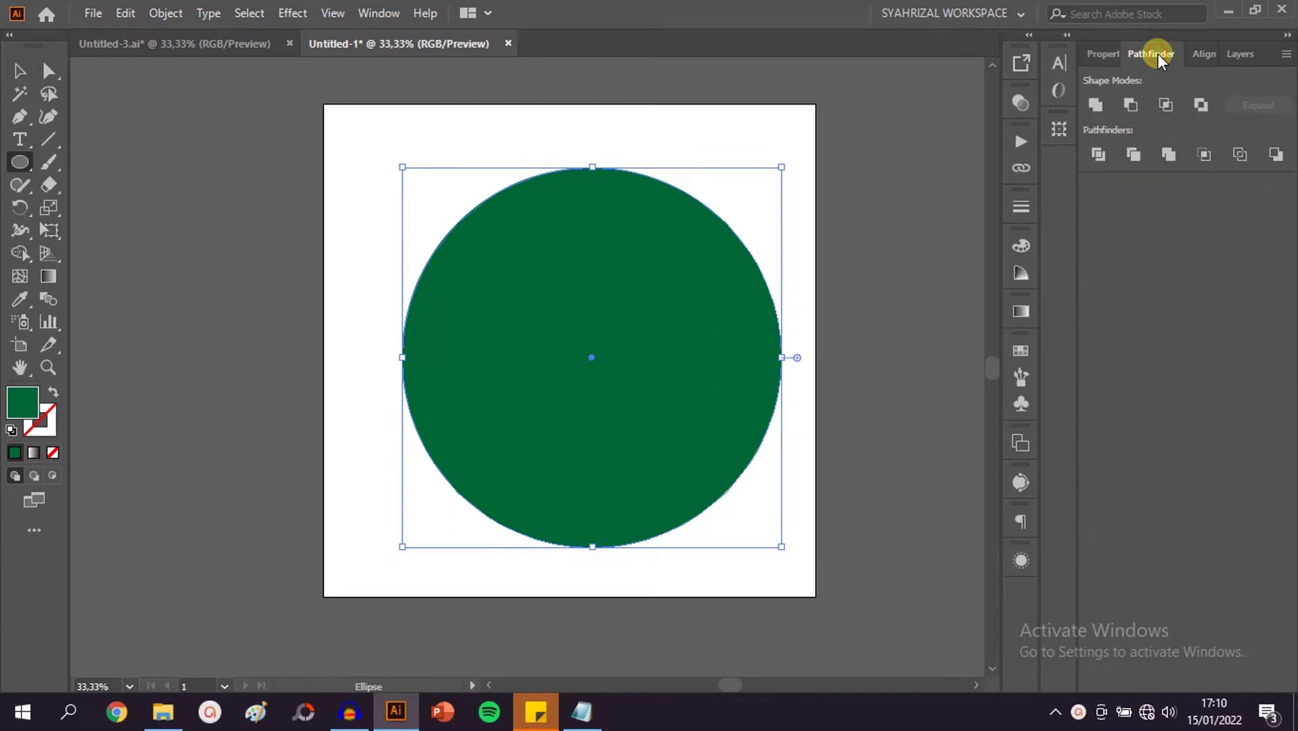
click(1198, 58)
click(1127, 108)
click(1241, 102)
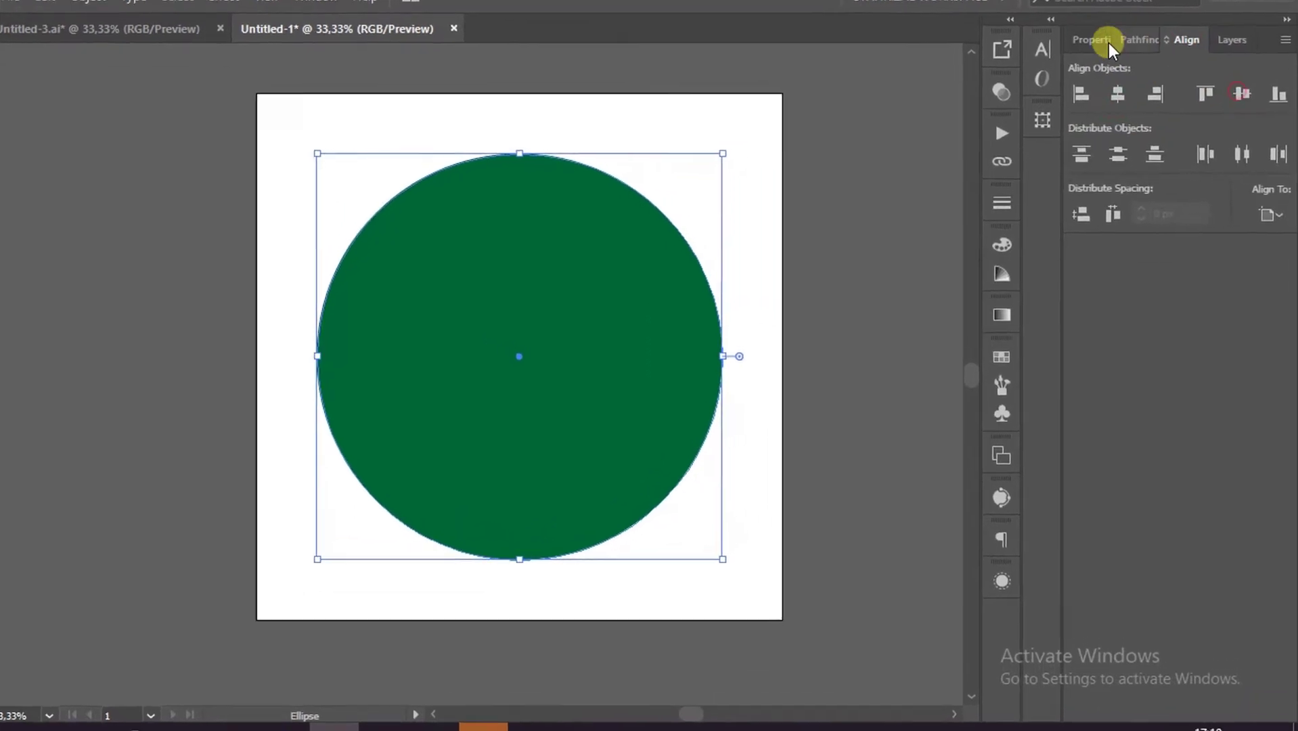
click(1109, 43)
Step: Give the circle a 90° linear gradient with the dark stop changed to cyan, fading to white
click(887, 334)
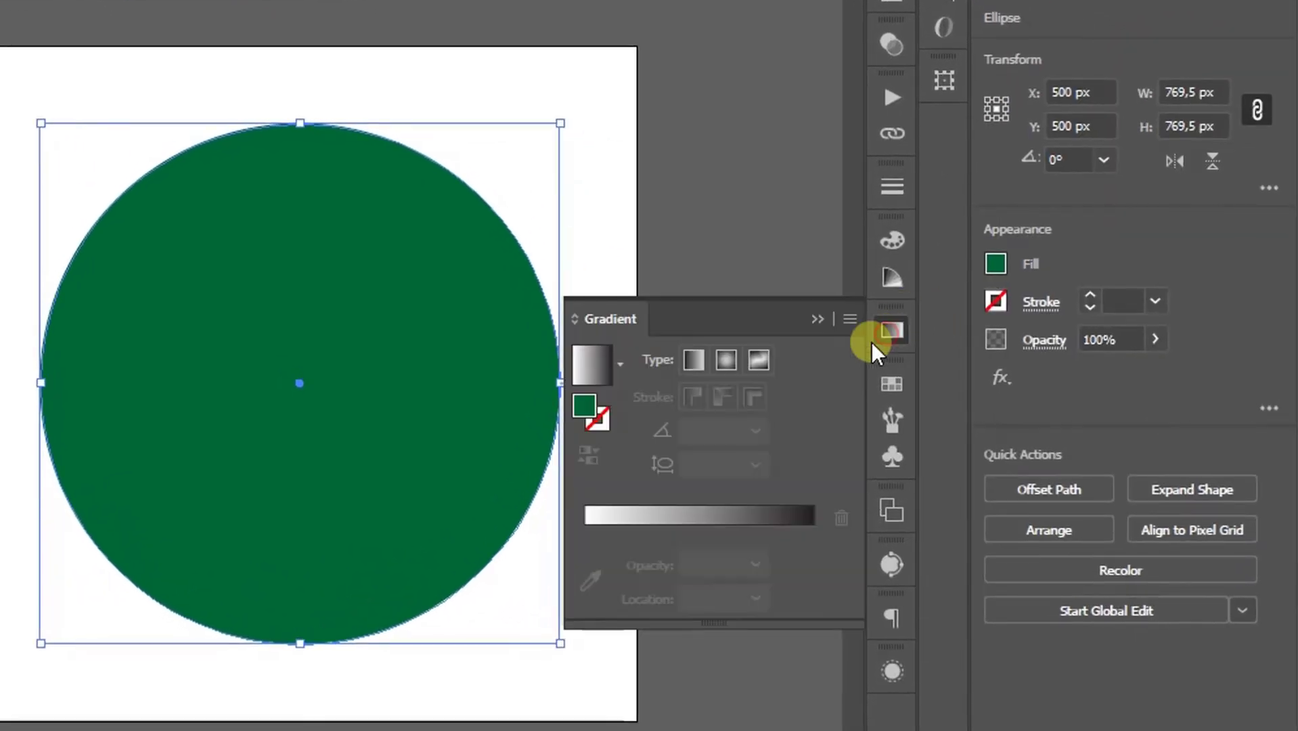
click(590, 365)
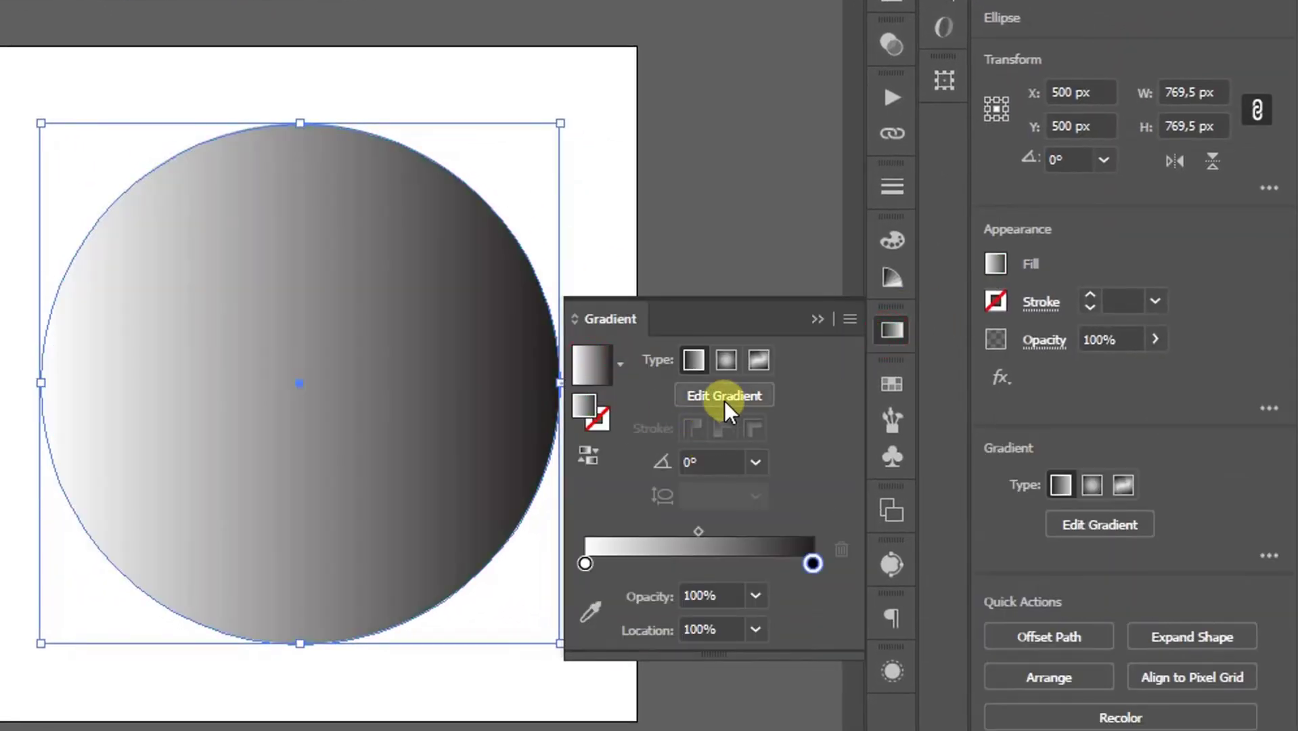
click(752, 464)
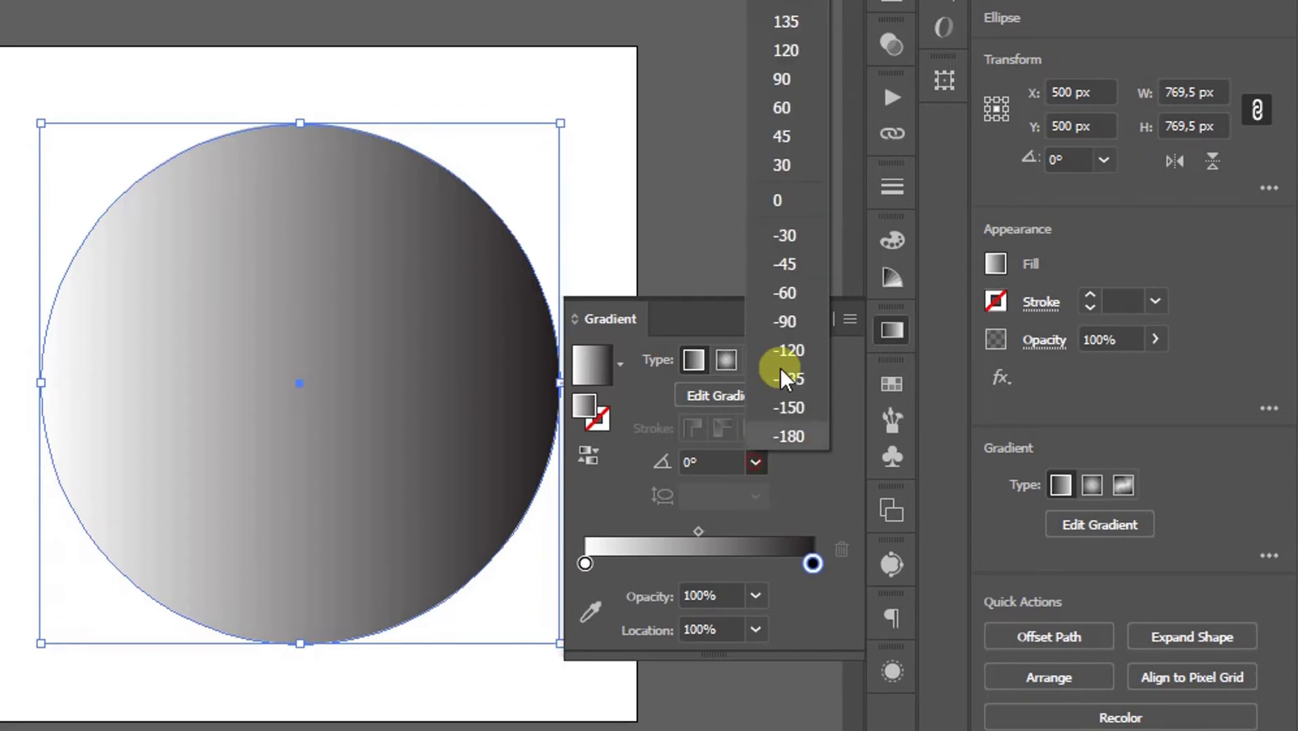
click(786, 77)
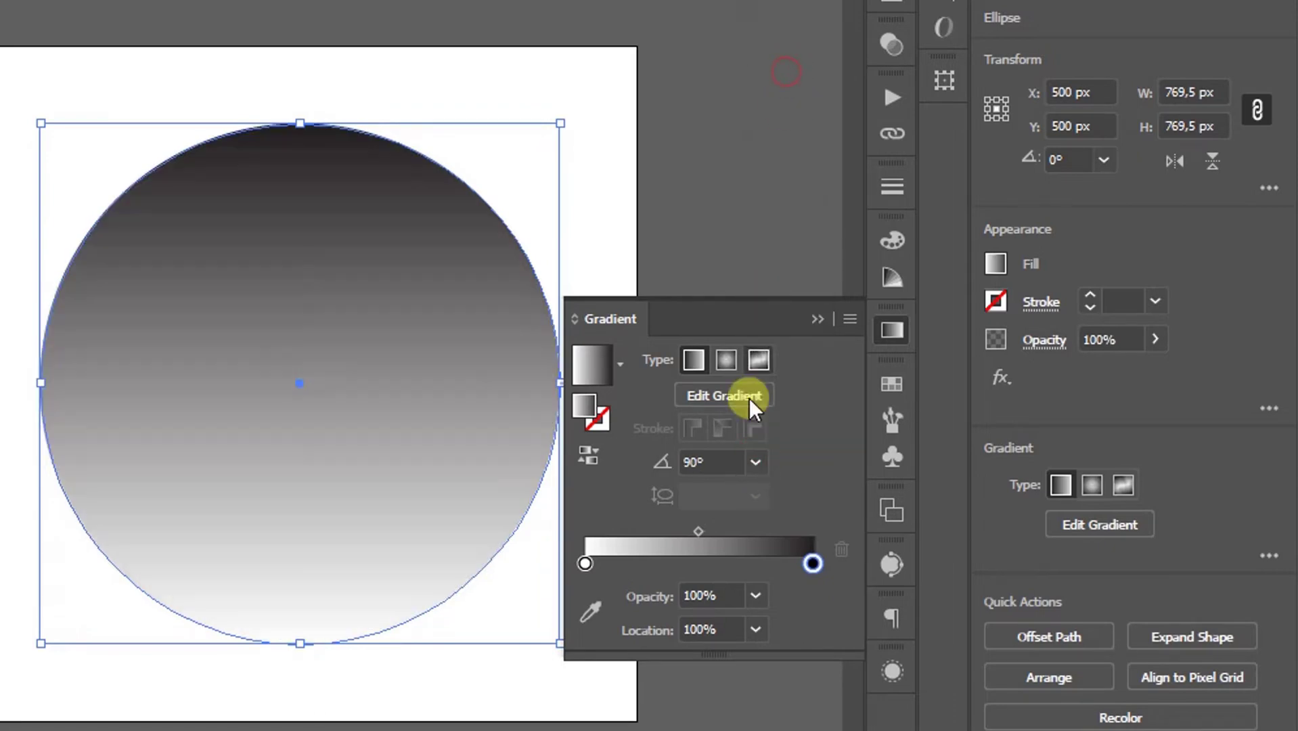
double_click(814, 564)
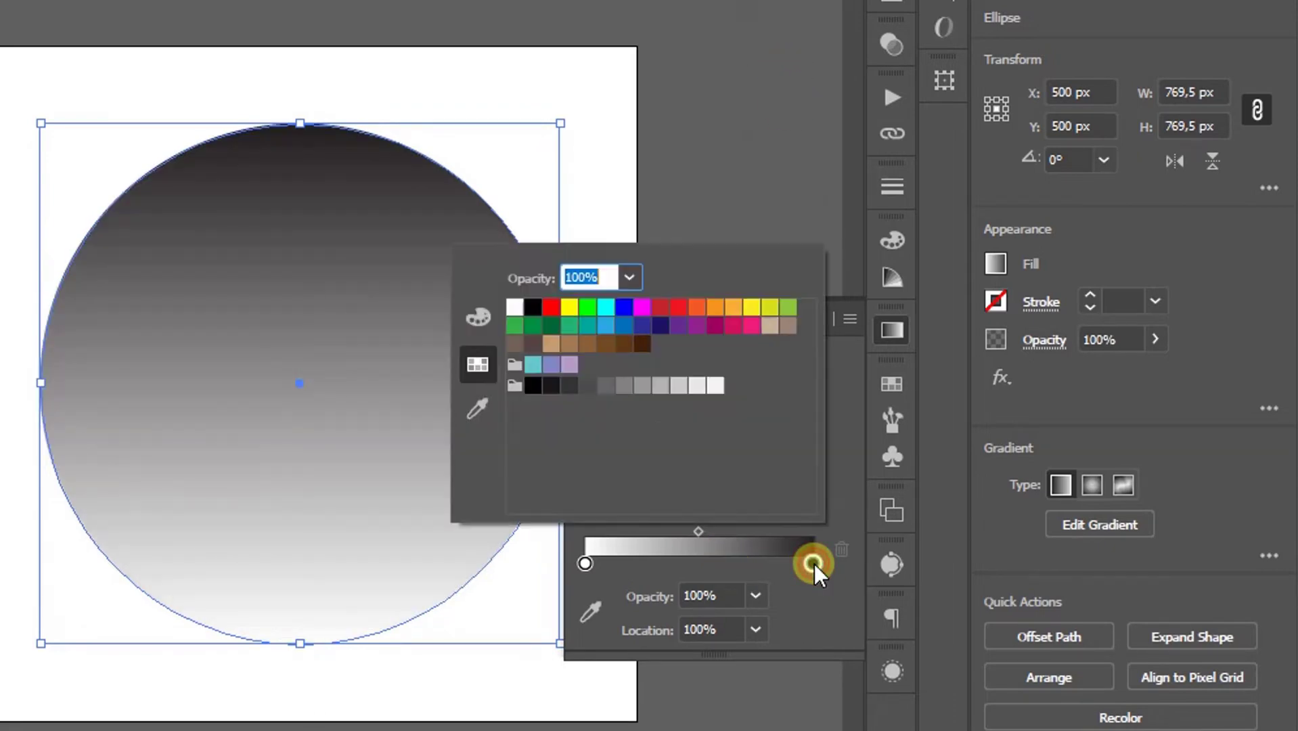
click(598, 317)
click(600, 600)
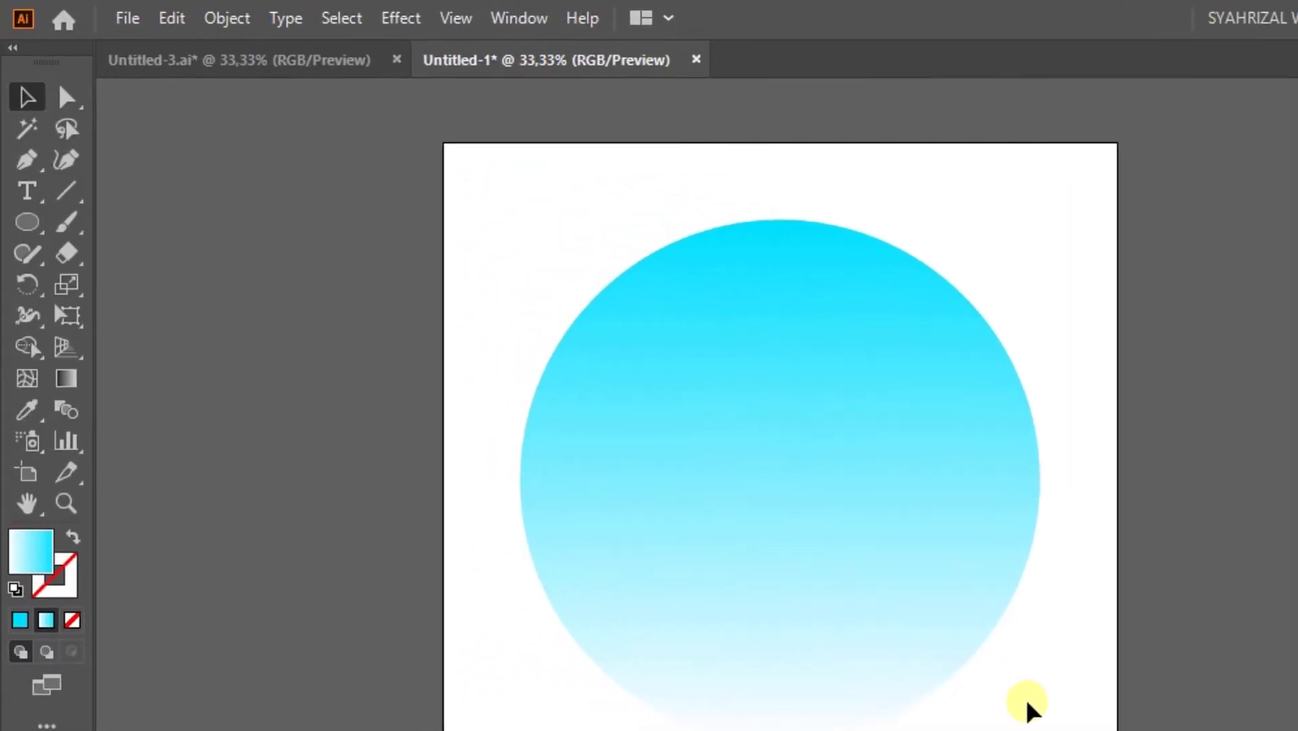
Step: Select the gradient circle and lock it via Object > Lock > Selection
click(831, 526)
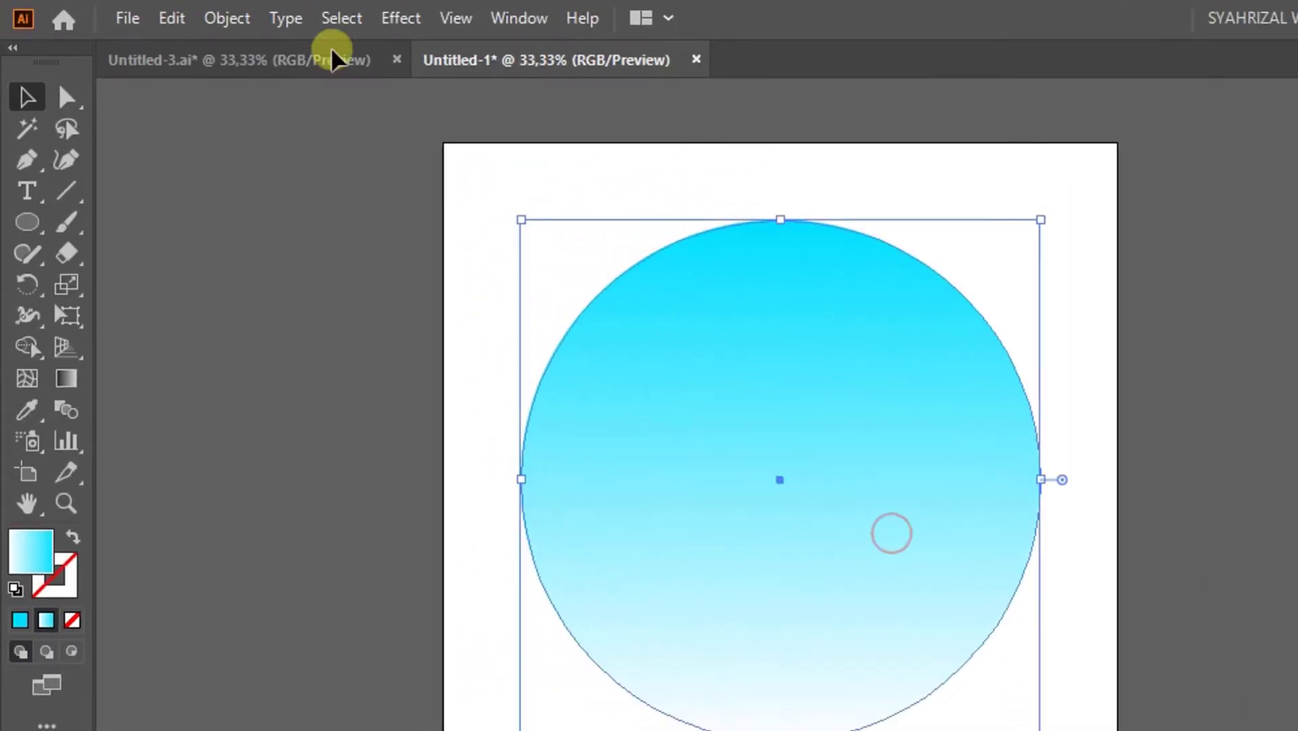
click(226, 19)
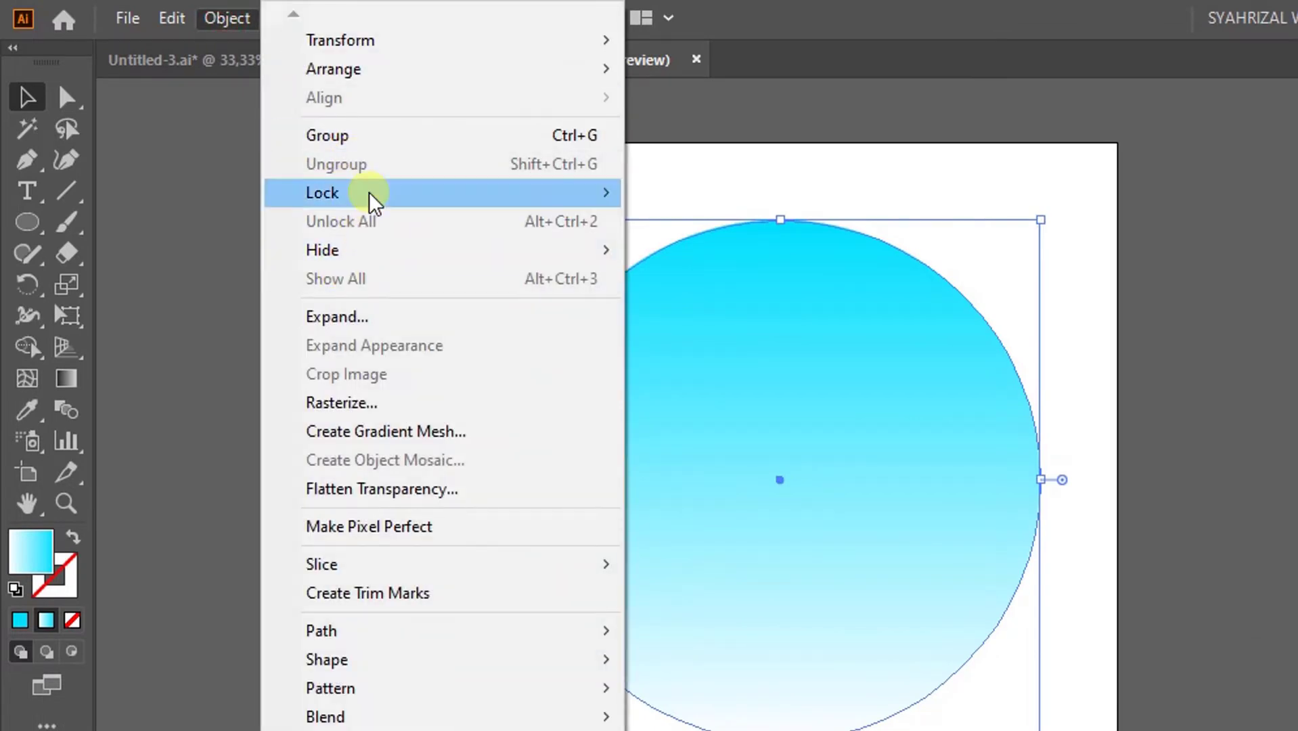
click(661, 190)
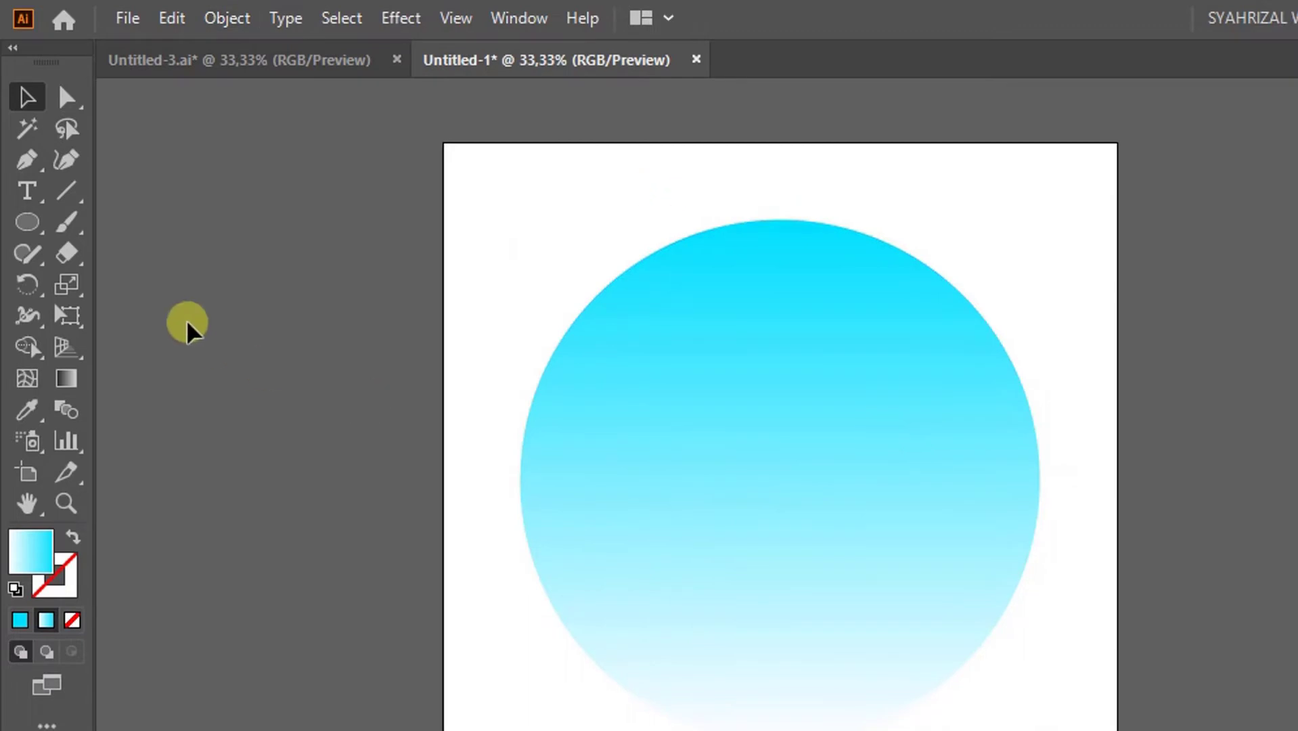
Step: Zoom in and draw a roughly 120 px circle with the Ellipse Tool over the big circle
drag(26, 119, 135, 181)
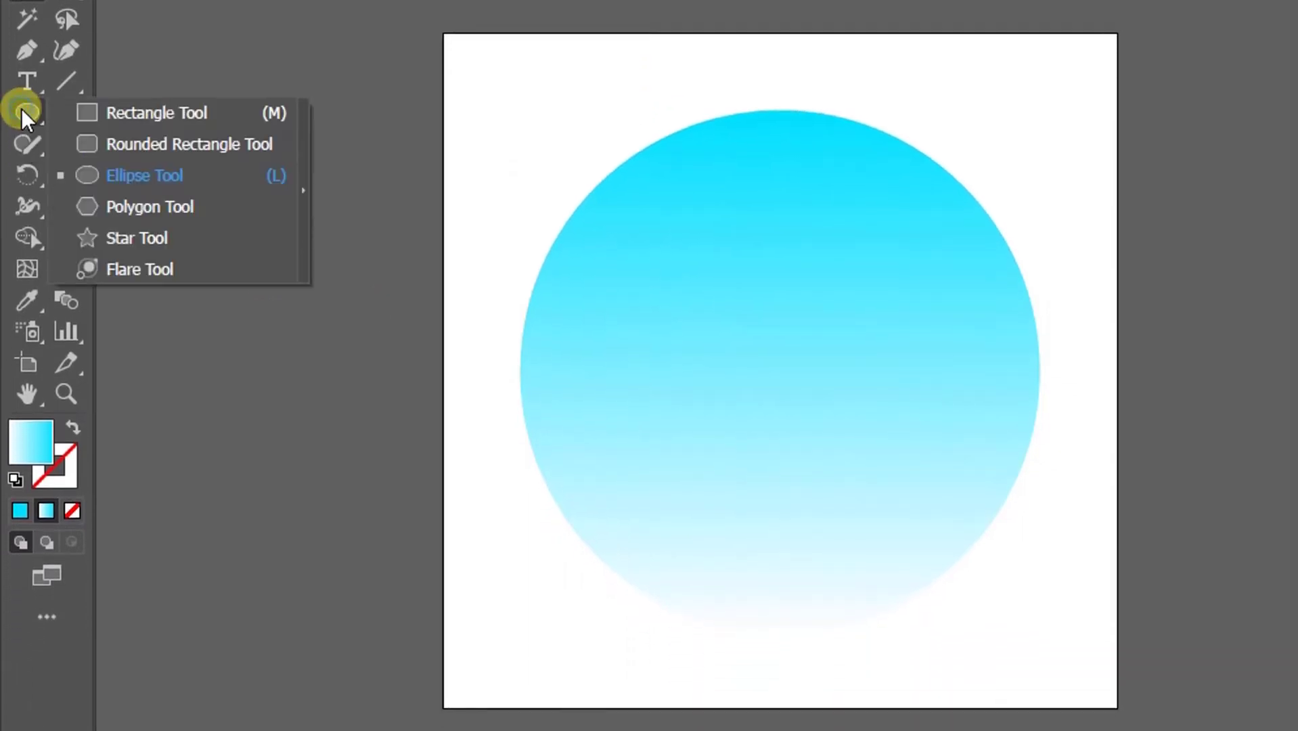
click(134, 177)
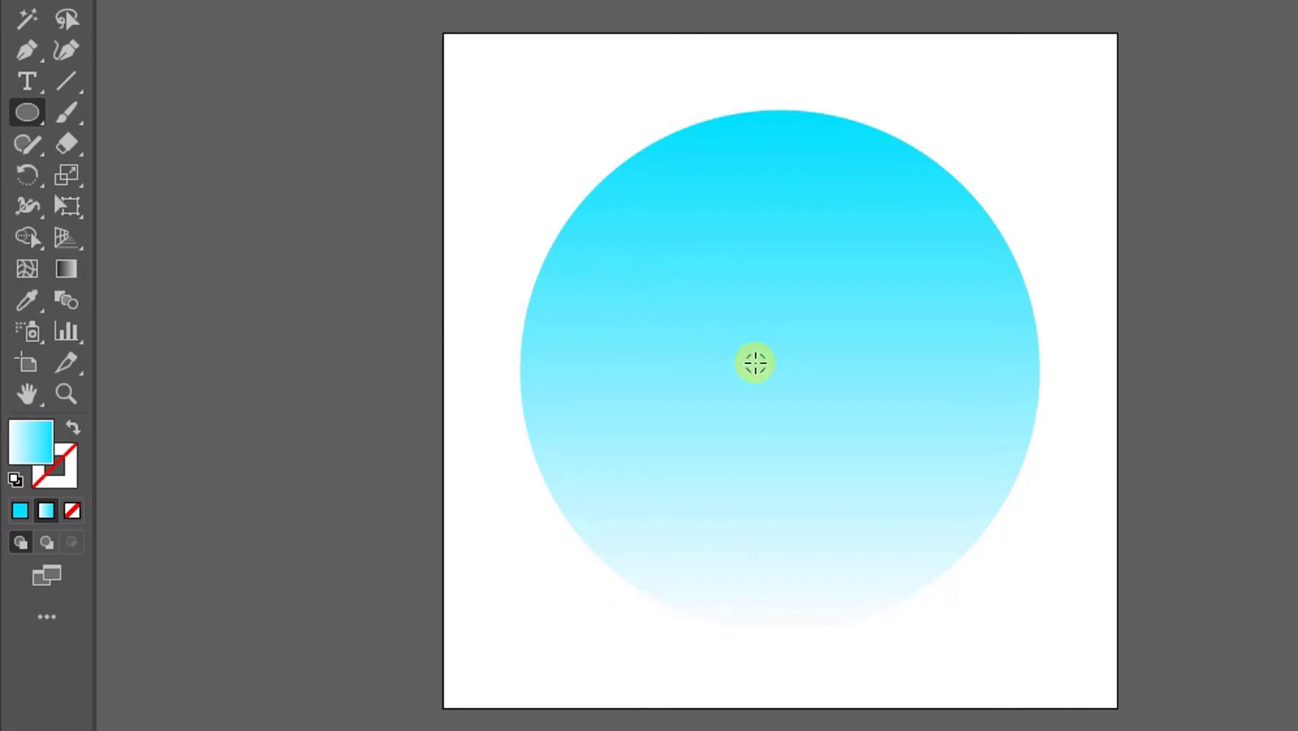
scroll(752, 363, up, 2)
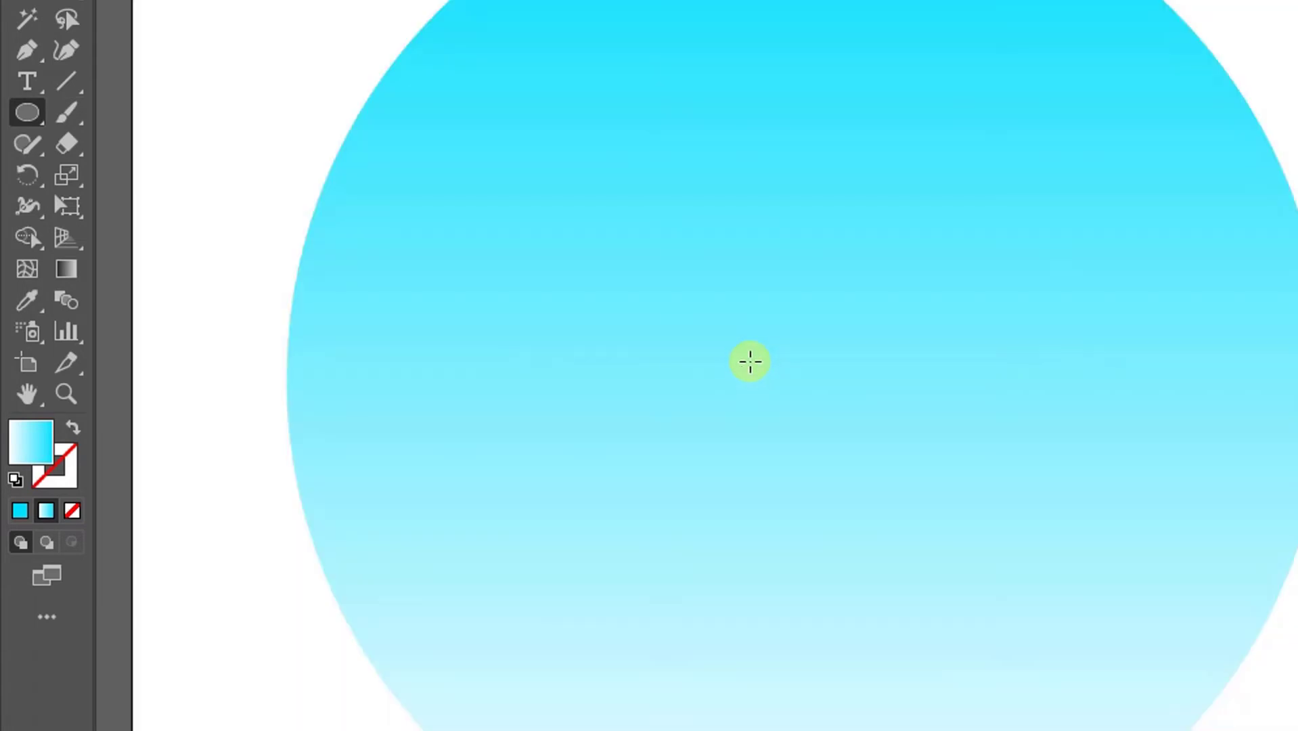
scroll(622, 339, up, 1)
scroll(602, 321, up, 2)
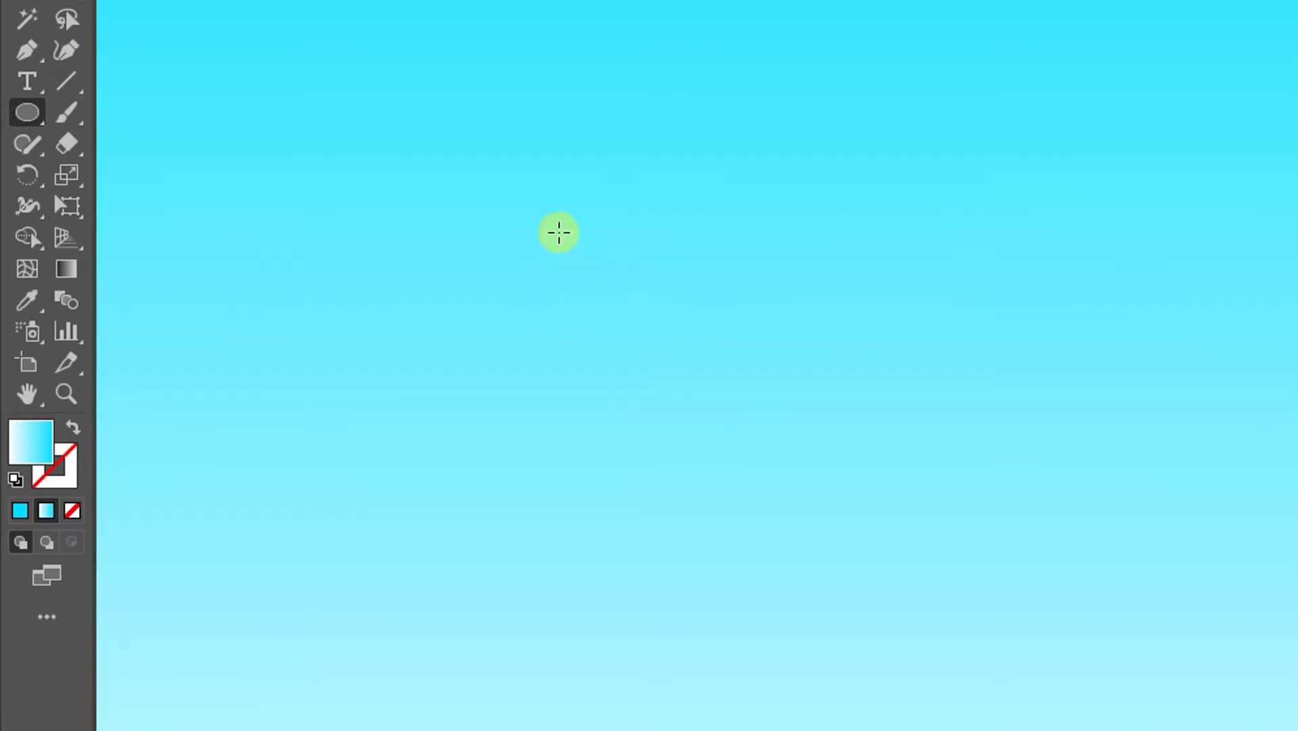
drag(508, 199, 722, 441)
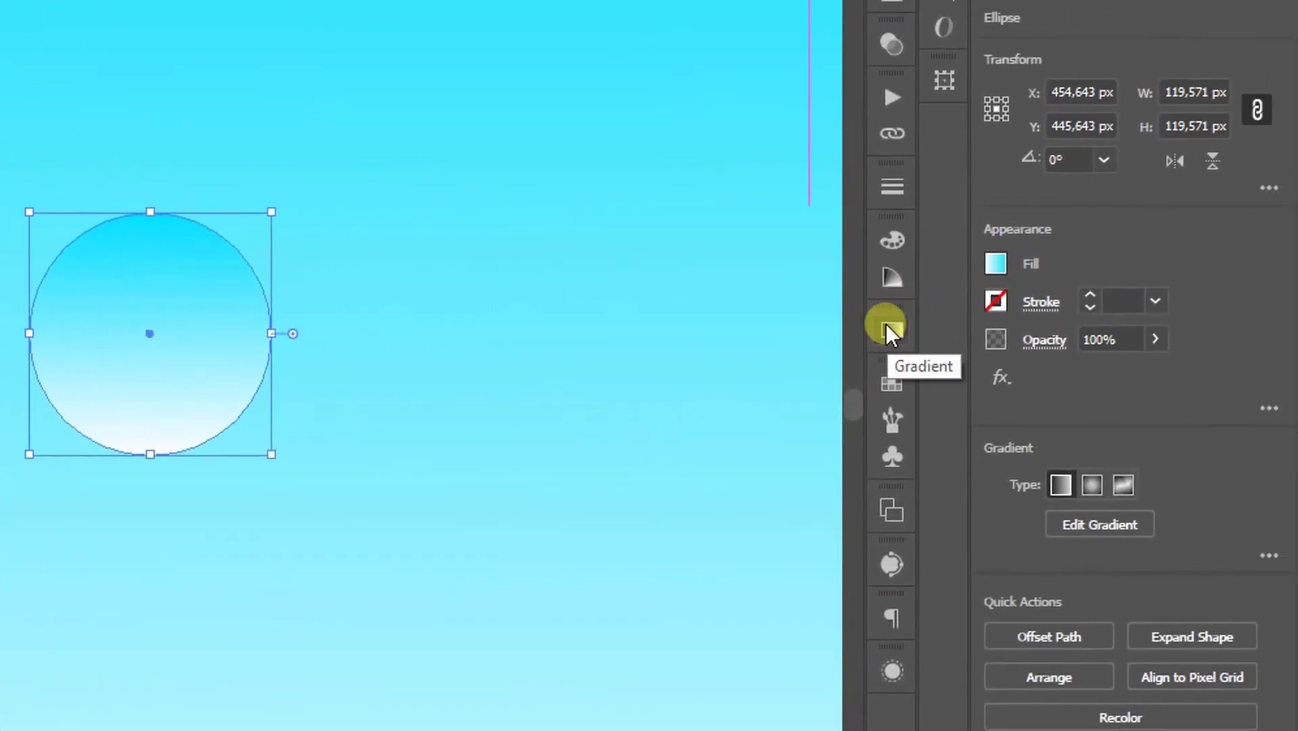
Step: Switch the small circle's gradient to radial and recolour both stops white from Swatches
click(897, 327)
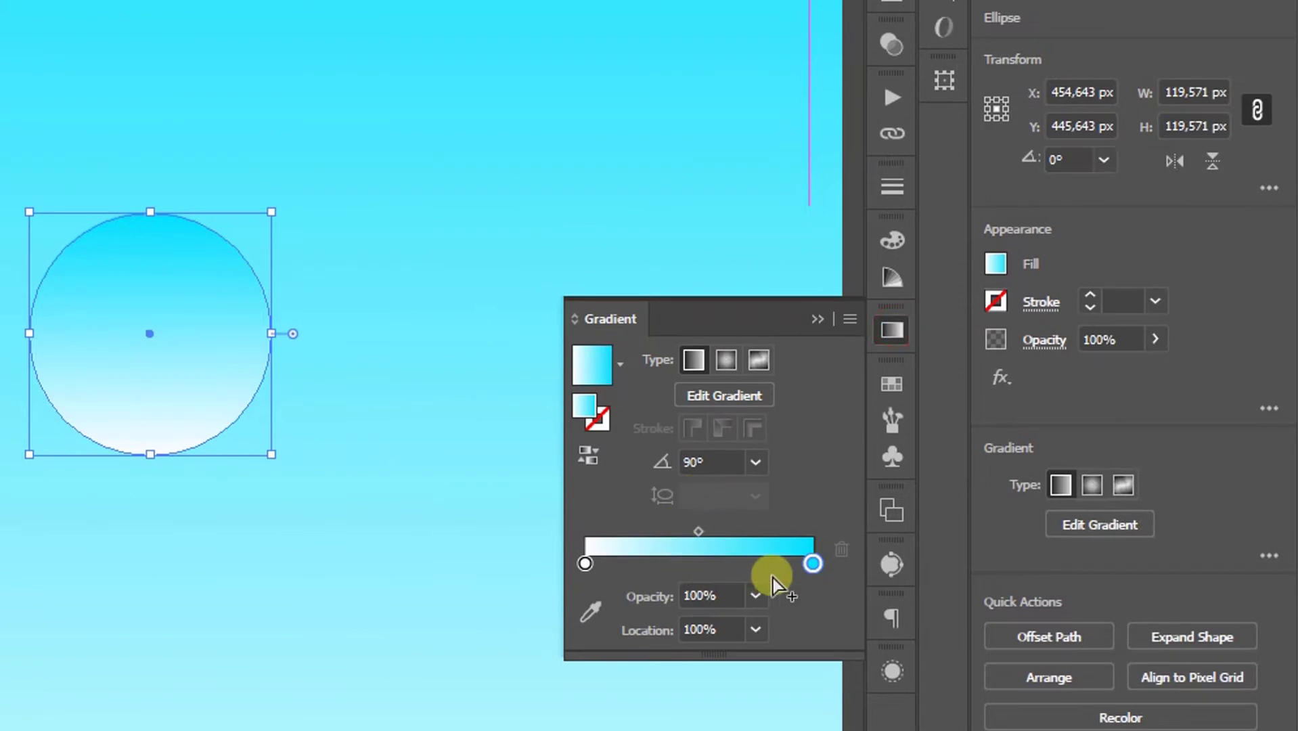
click(724, 360)
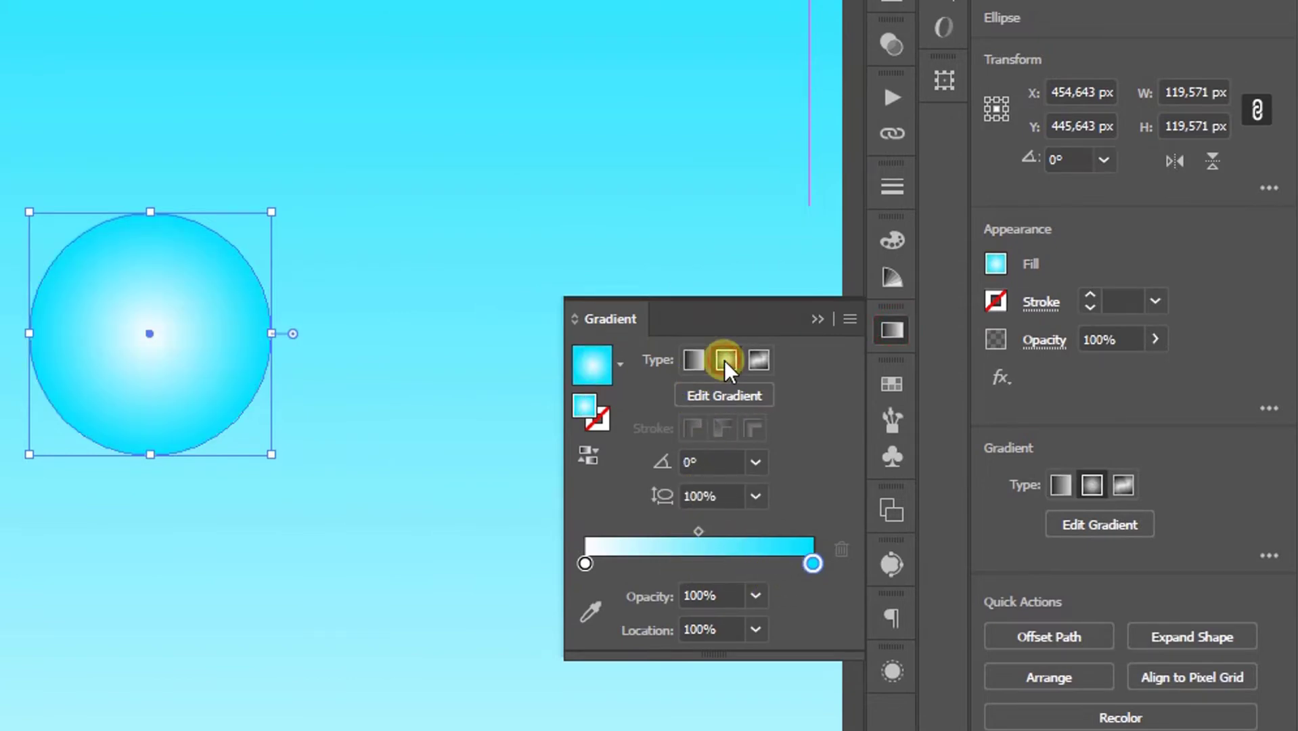
double_click(812, 563)
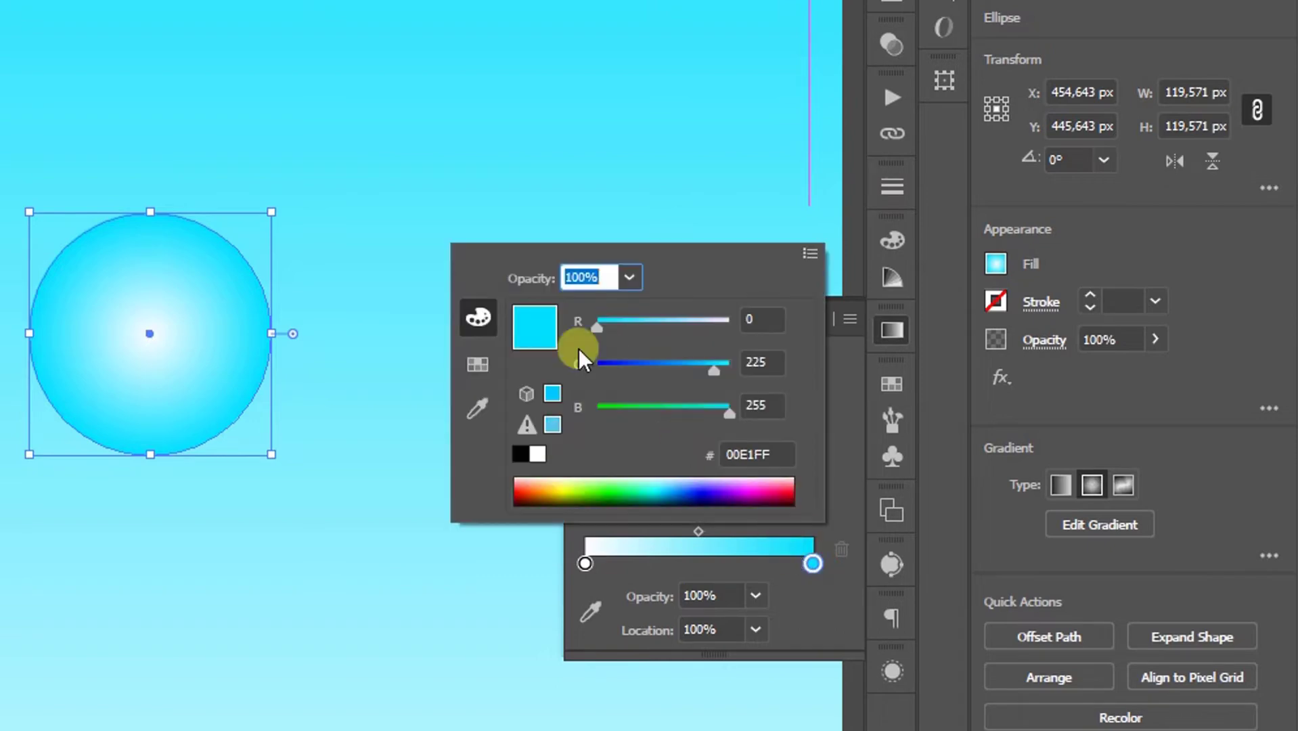
click(467, 369)
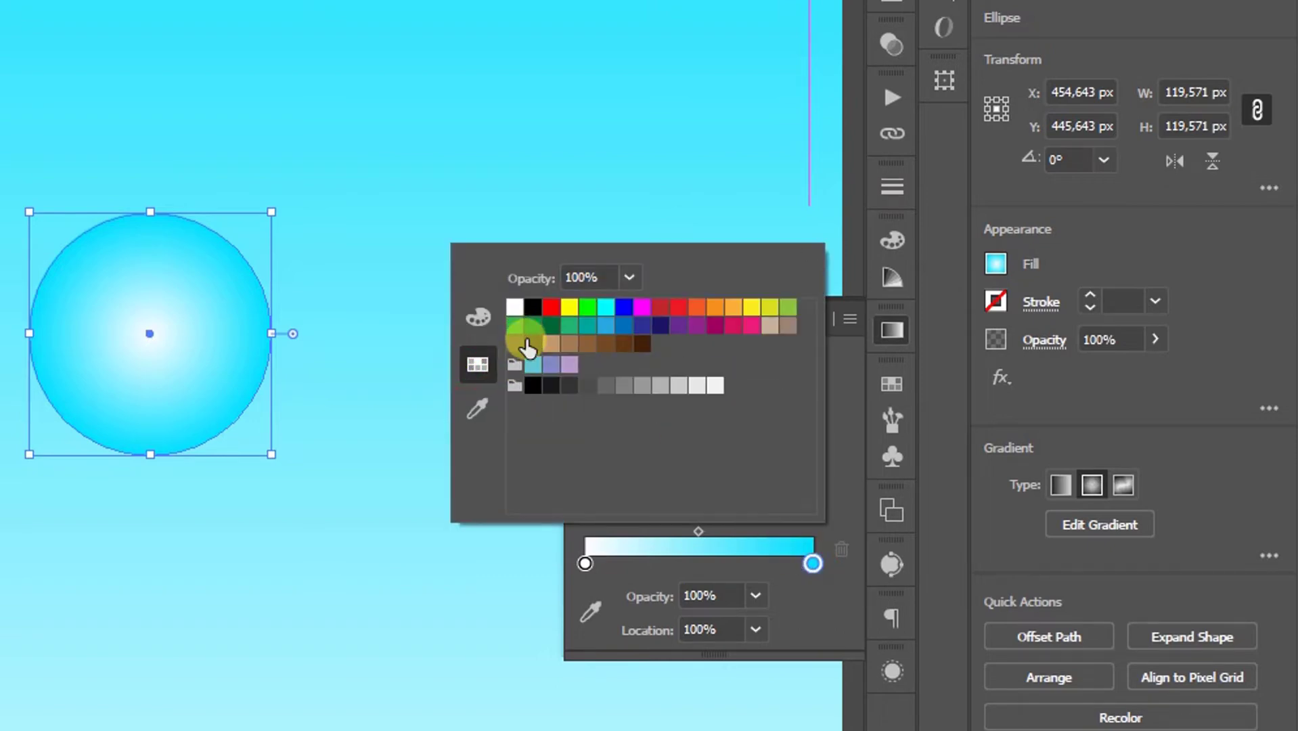
click(714, 386)
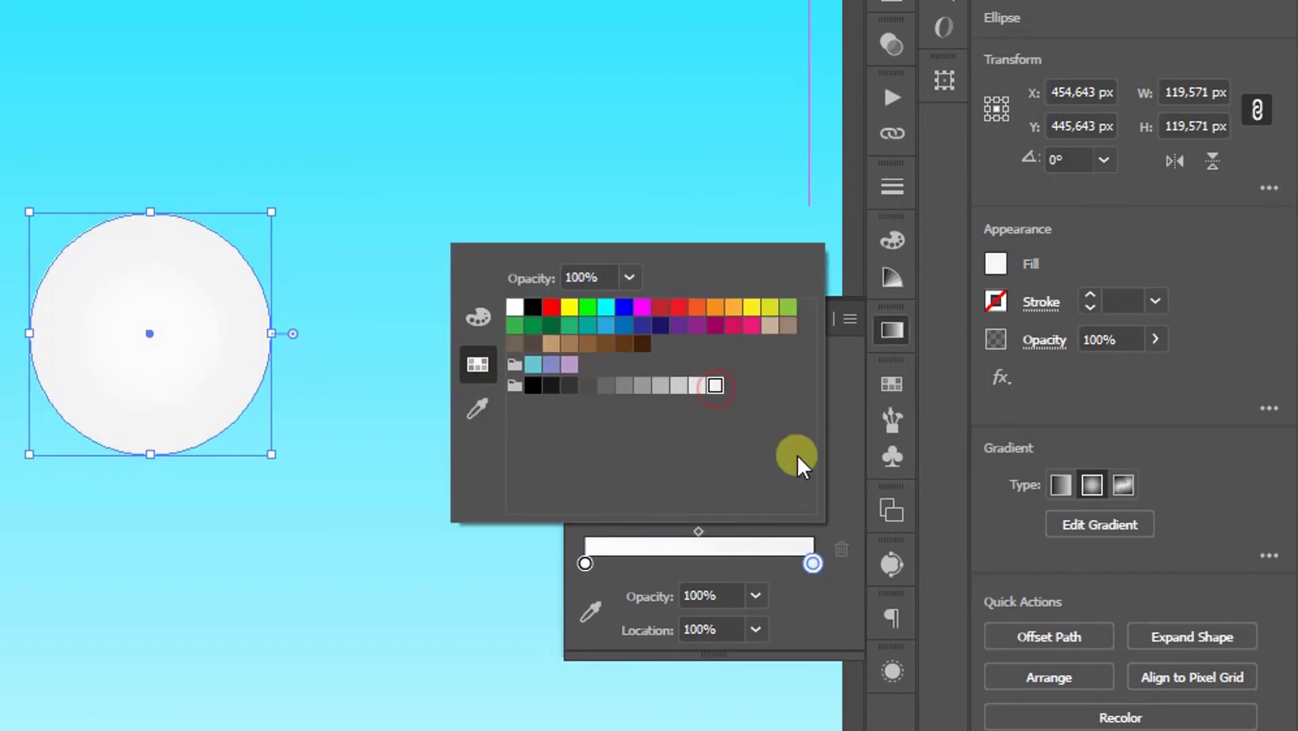
click(831, 607)
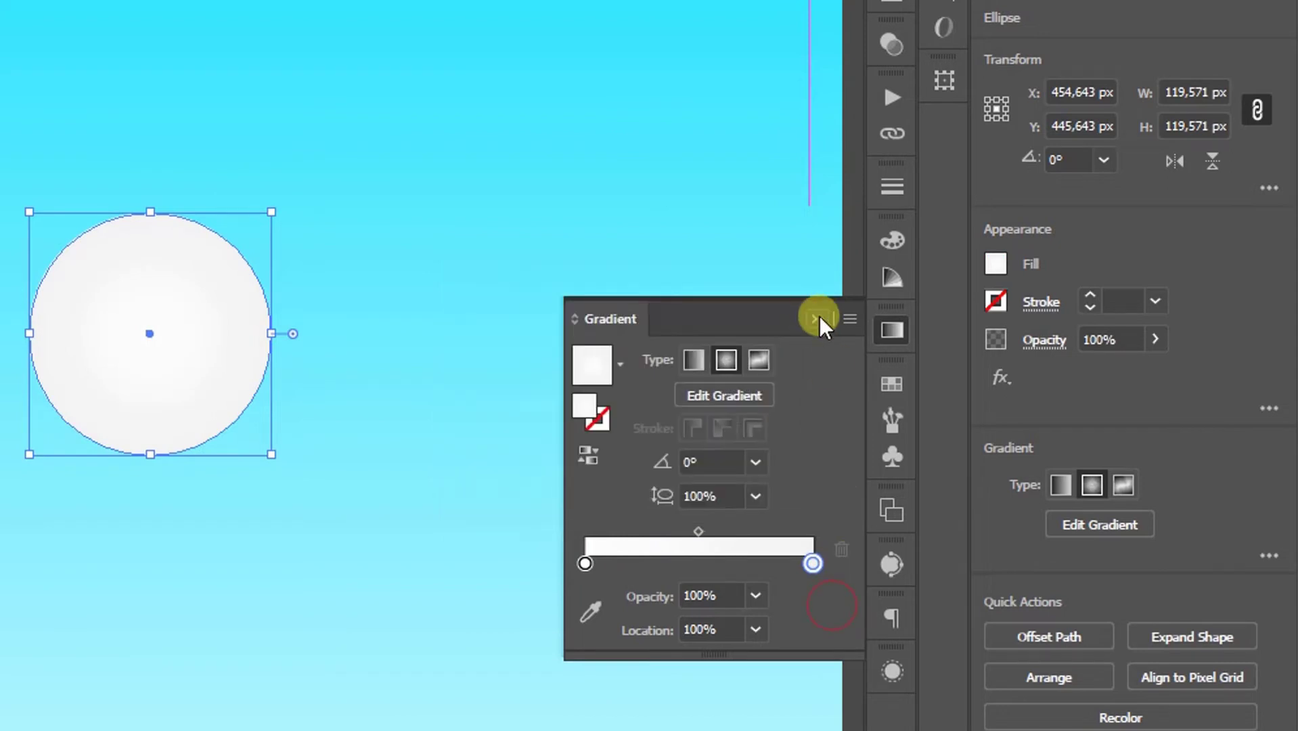
click(585, 564)
double_click(585, 564)
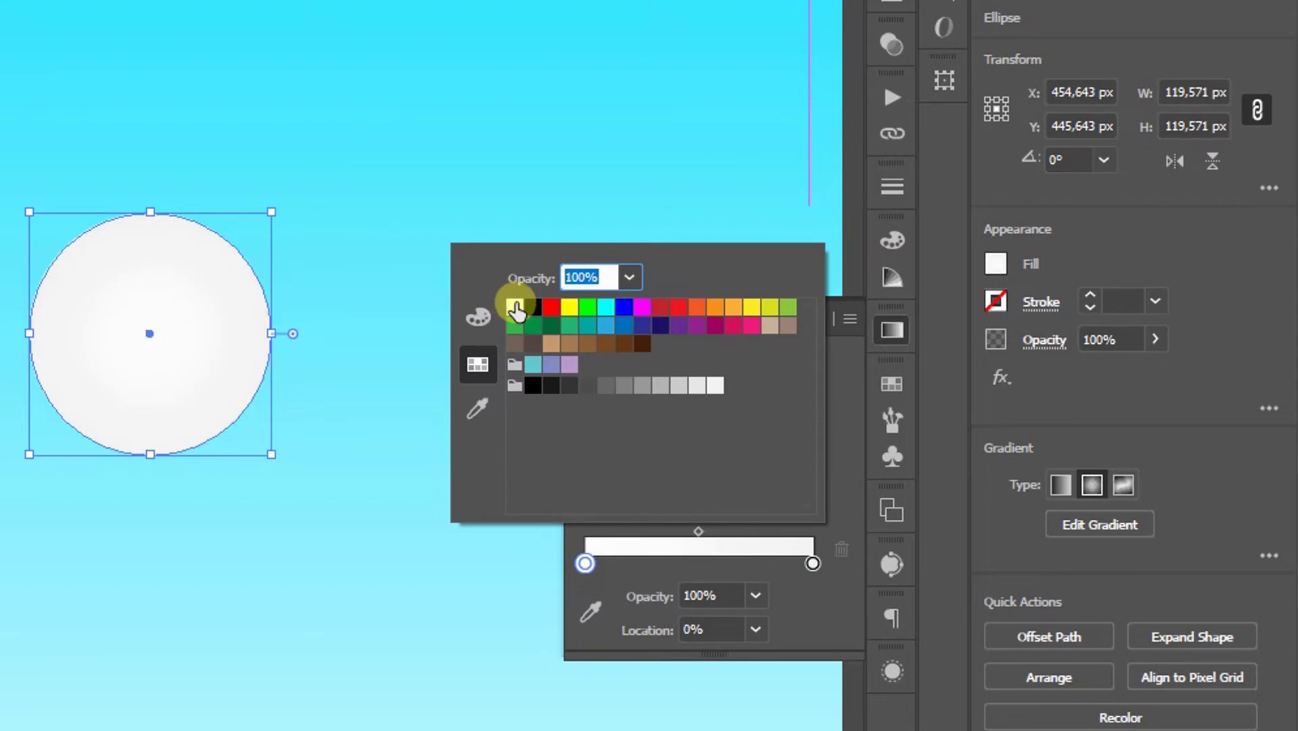
click(833, 615)
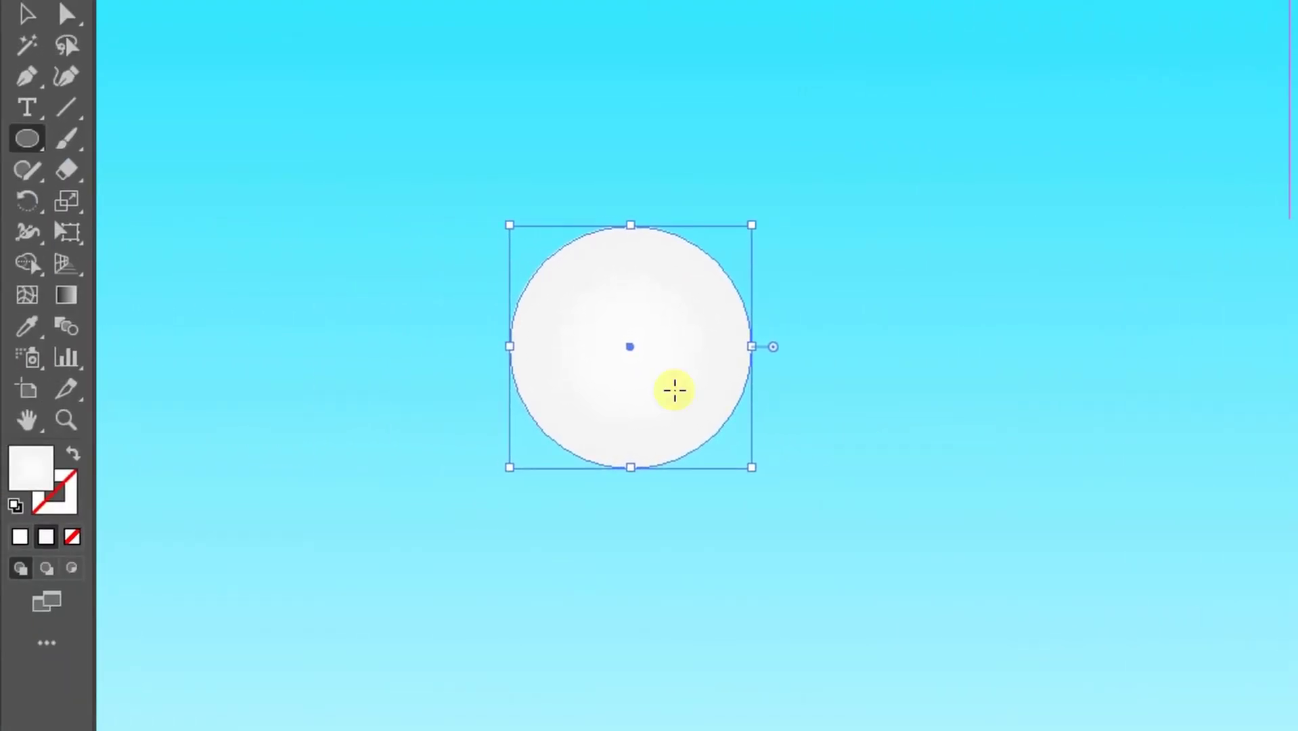
Step: With the Gradient tool, widen the radial gradient and shift its highlight toward the circle's upper right
click(66, 303)
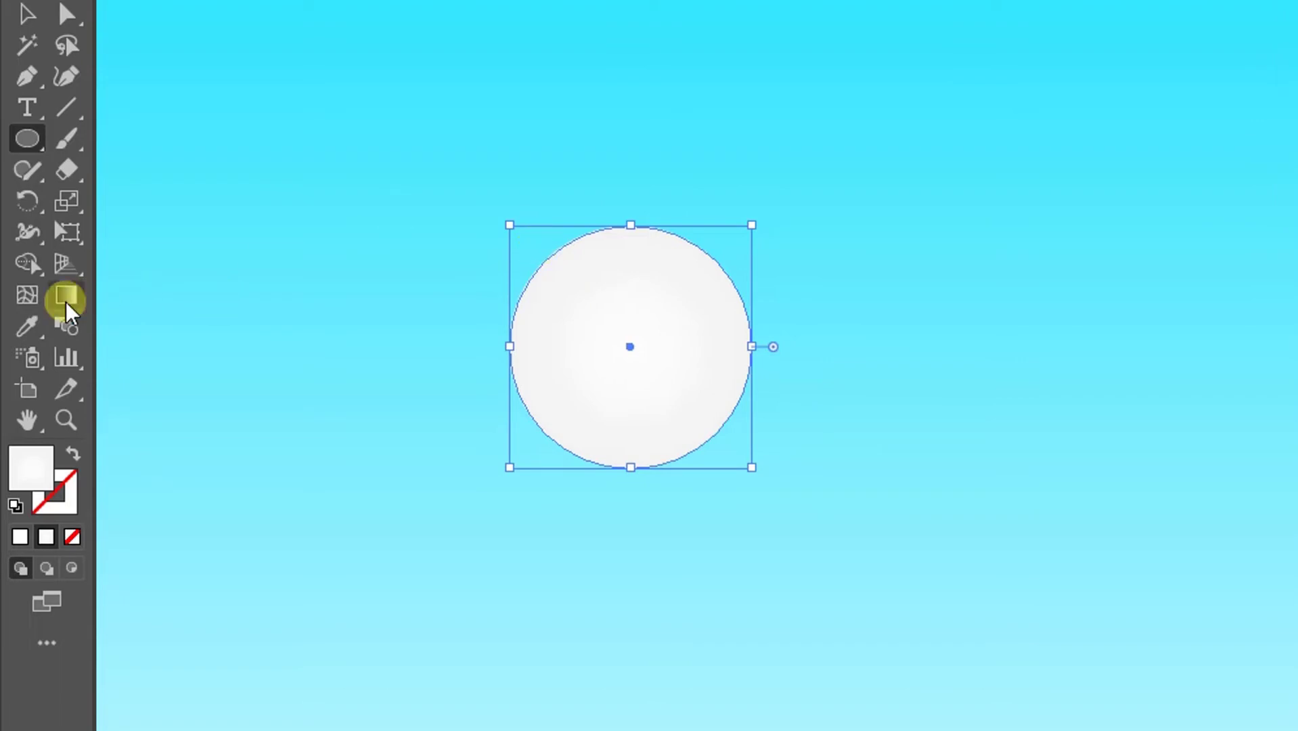
click(66, 298)
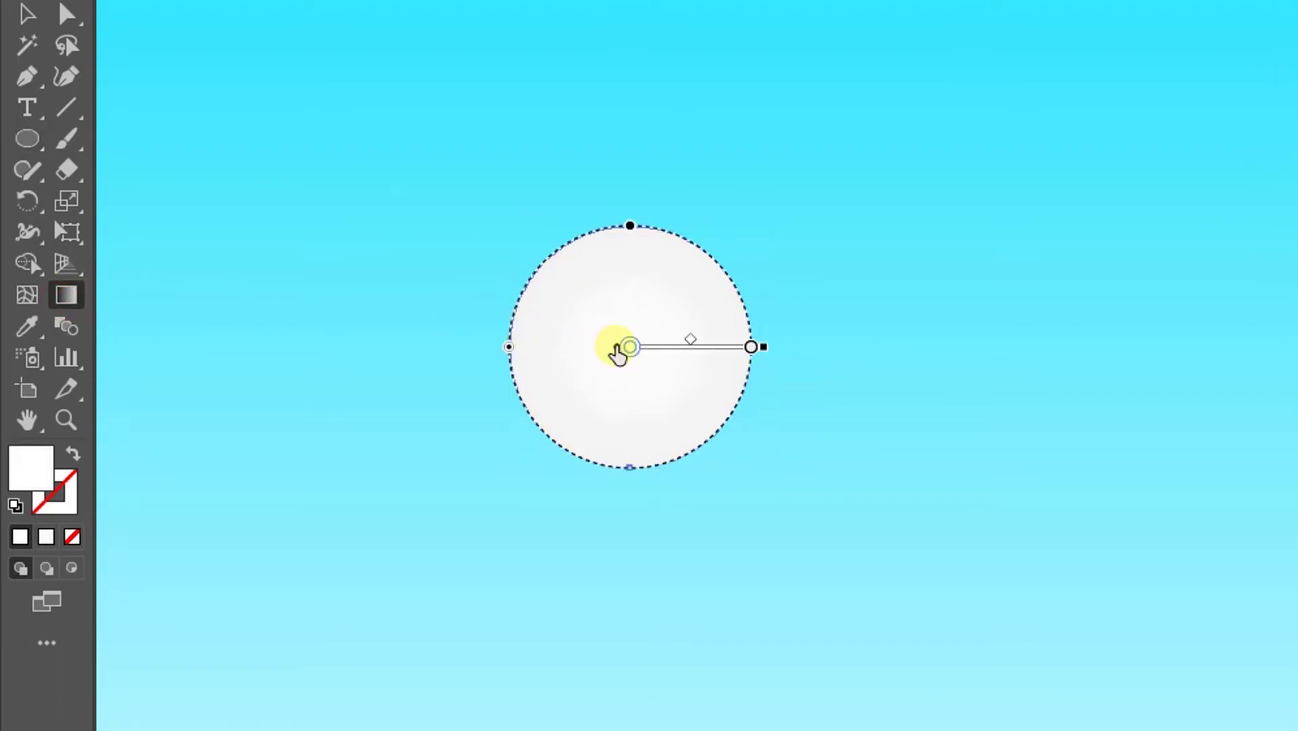
drag(630, 347, 667, 270)
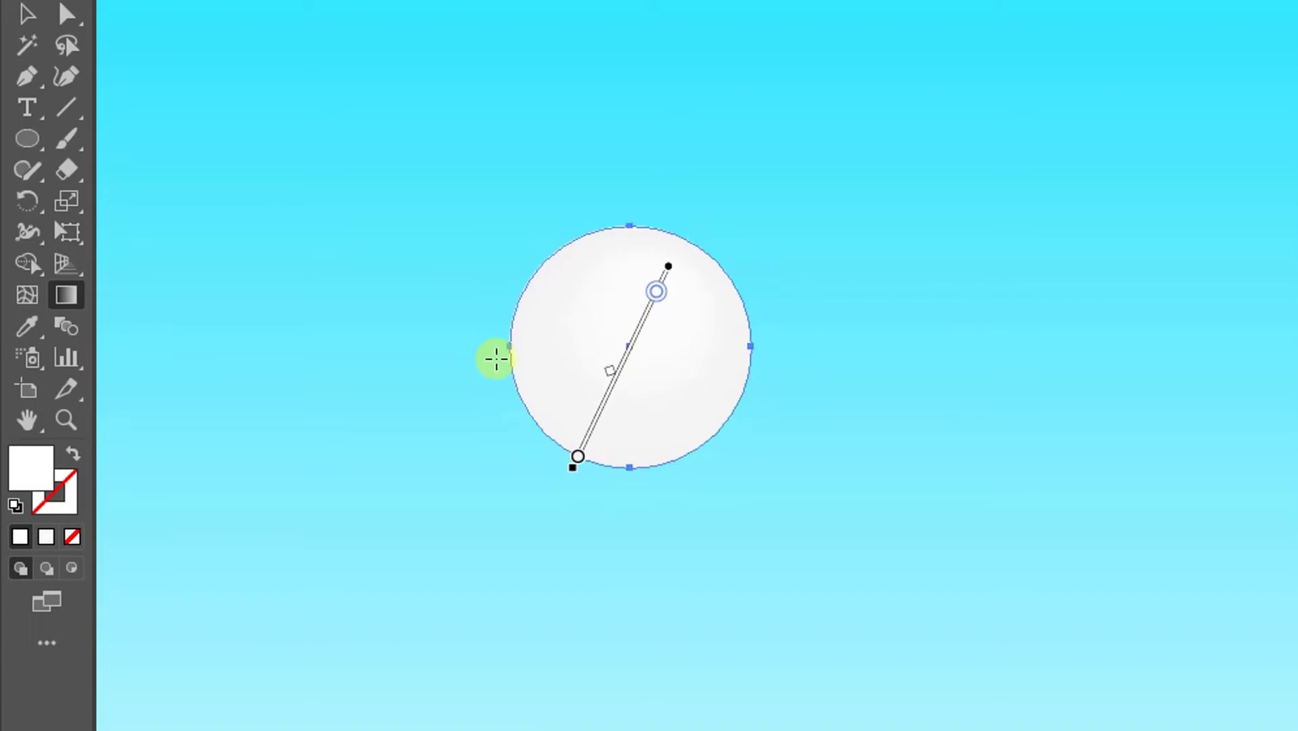
drag(509, 348, 406, 348)
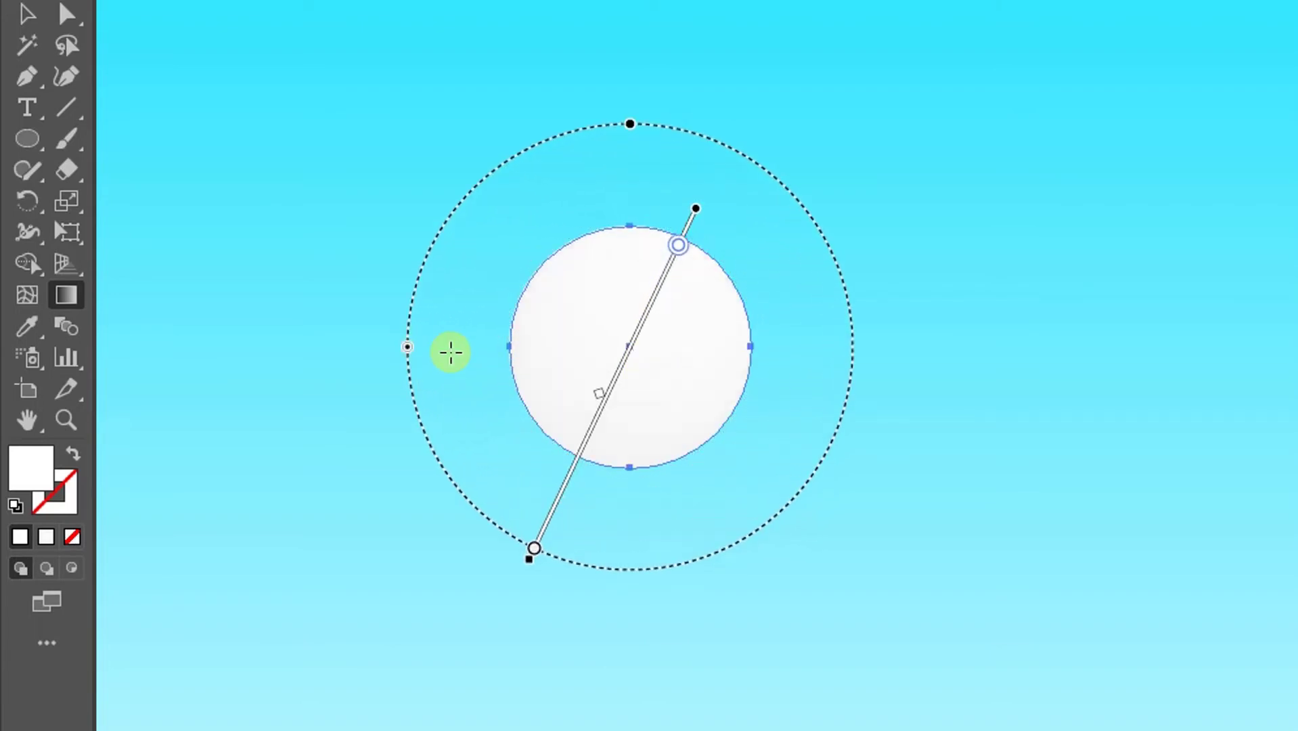
key(ctrl+plus)
key(ctrl+plus)
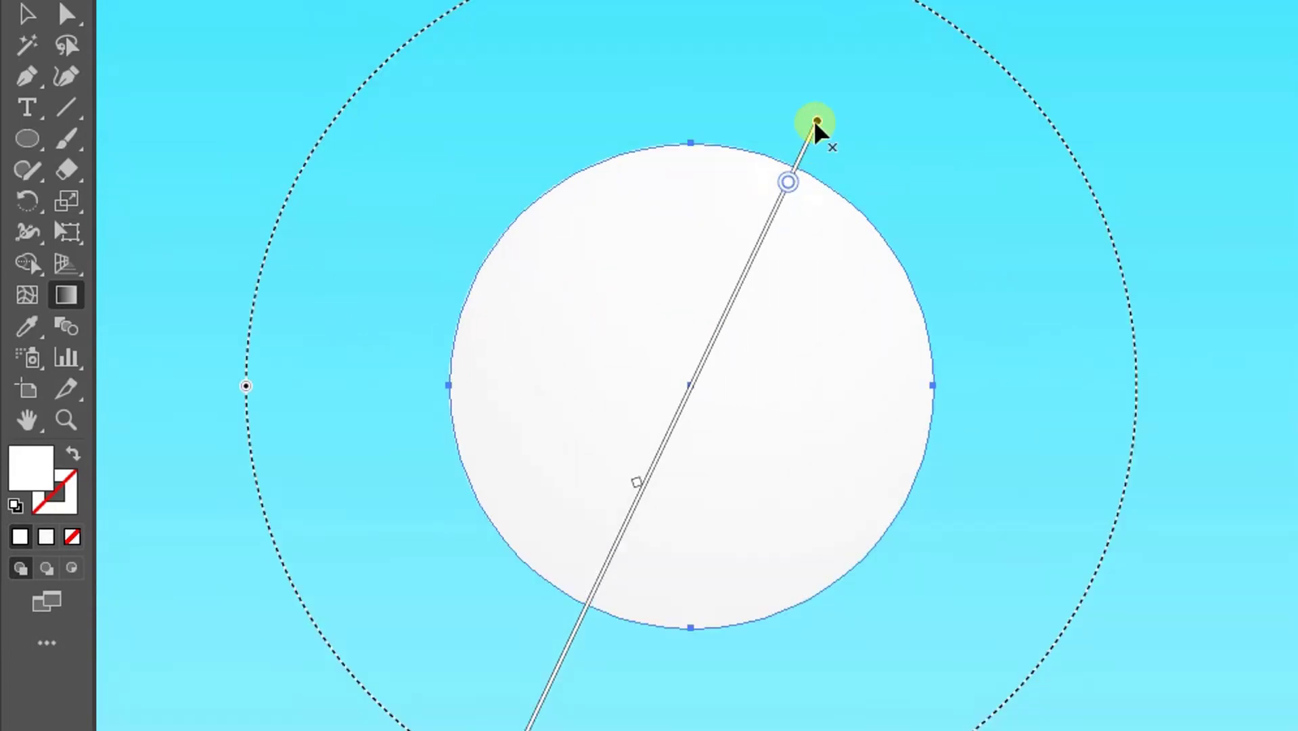
drag(817, 122, 793, 202)
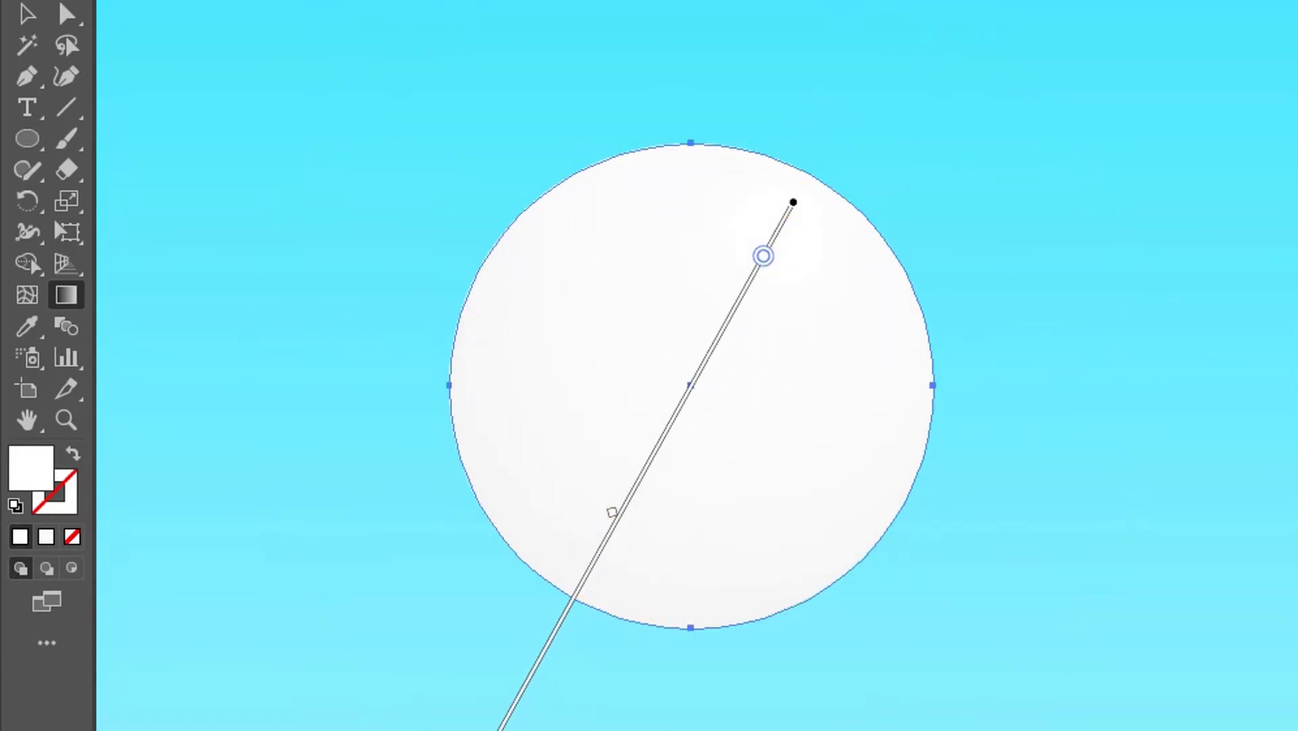
drag(508, 704, 611, 529)
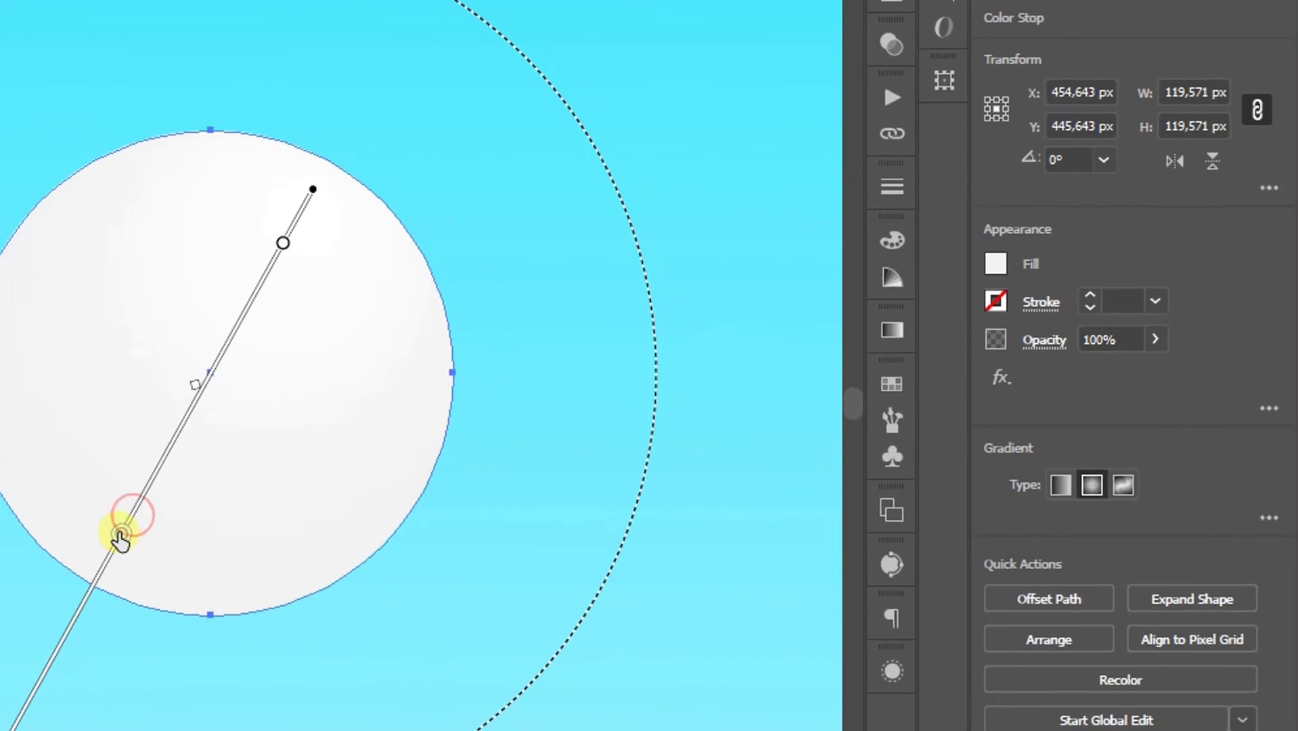
Step: Set a gradient stop to light grey R230 G230 B230, then close the panel and deselect
click(889, 332)
click(889, 330)
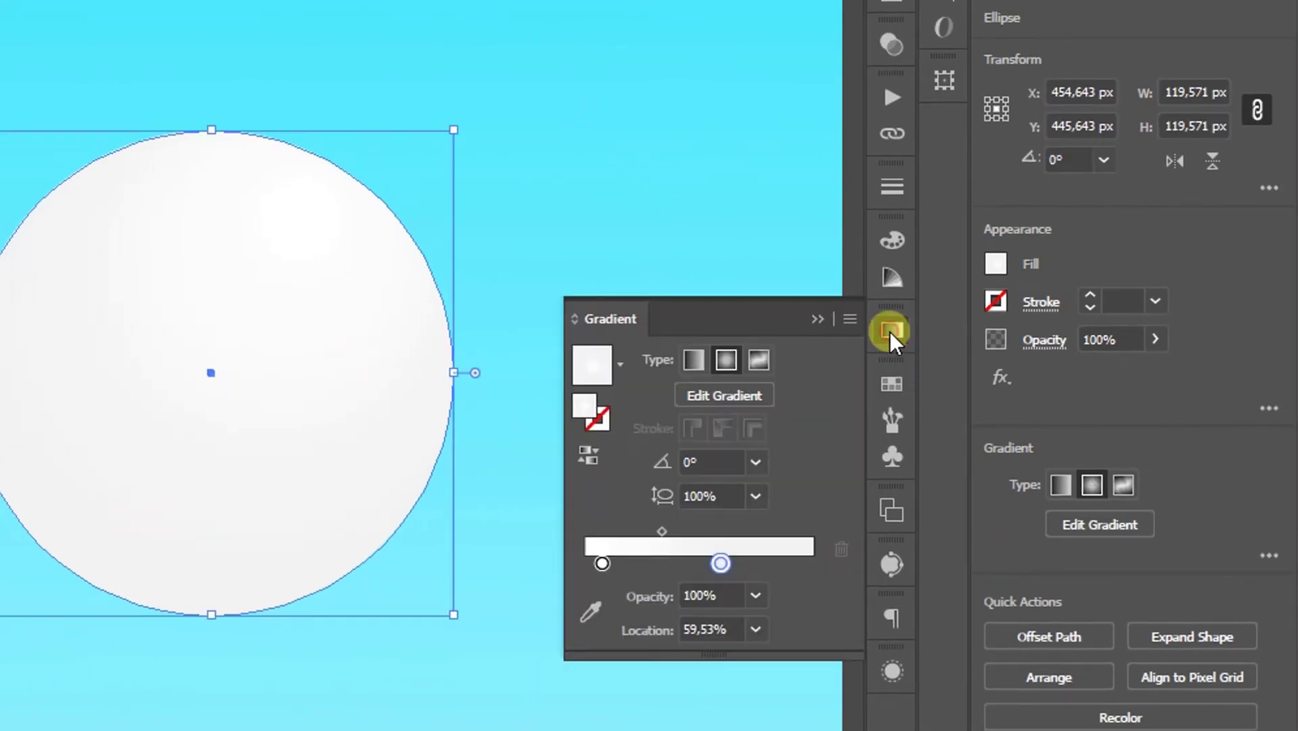
double_click(718, 565)
click(700, 387)
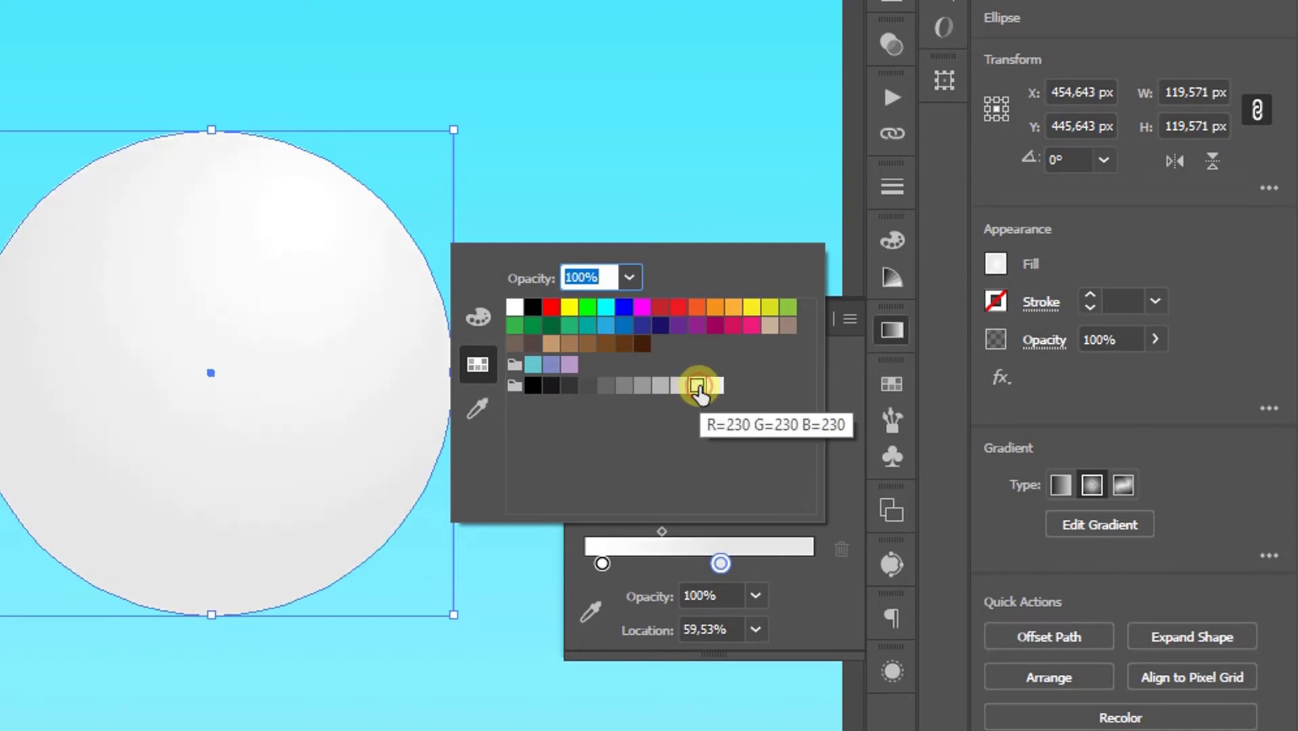
click(785, 141)
click(817, 318)
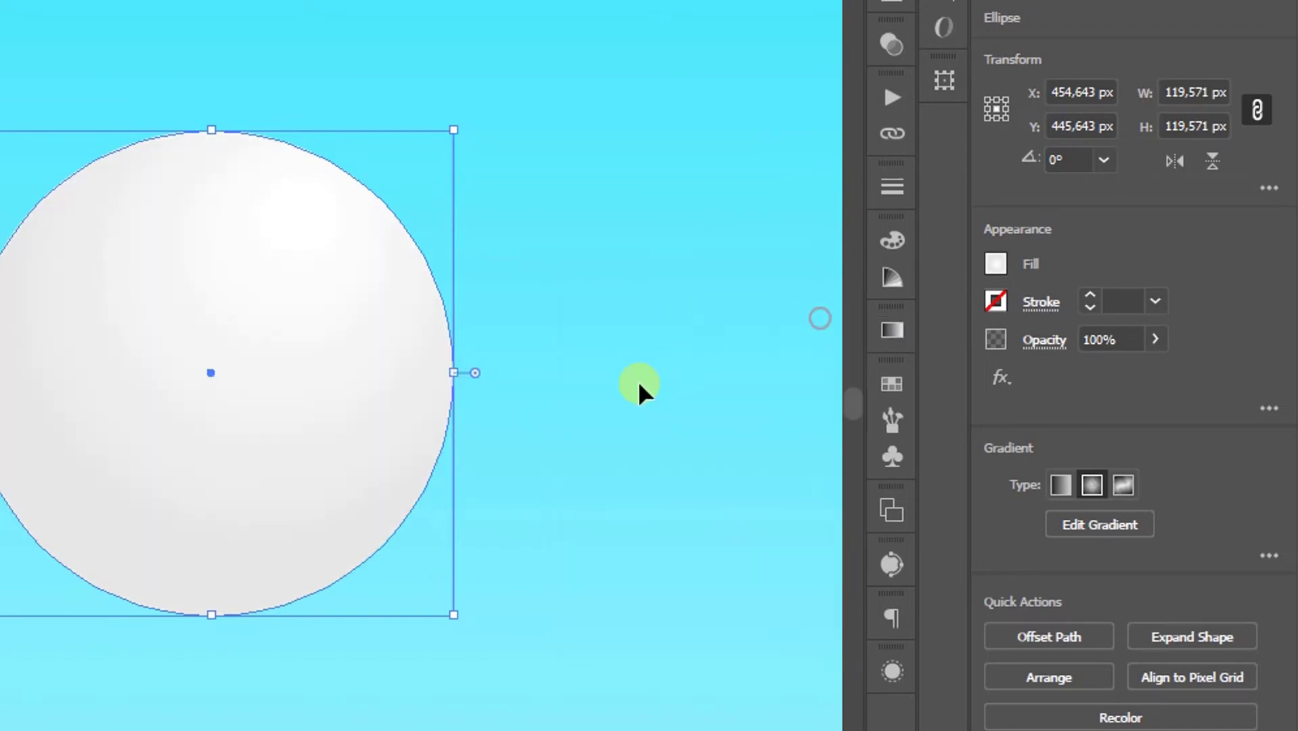
click(601, 457)
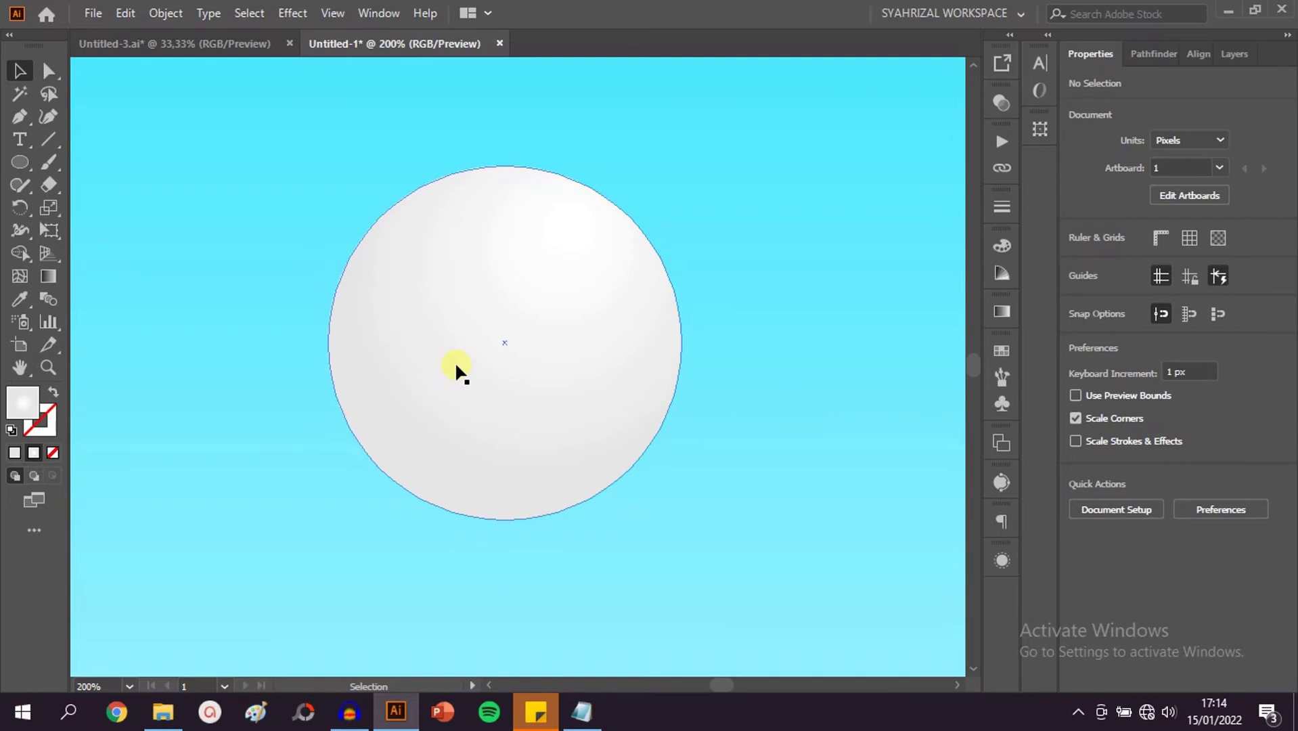
Step: Zoom out and Alt-drag a copy of the shaded ball to begin the cloud
scroll(454, 361, down, 1)
scroll(466, 360, down, 2)
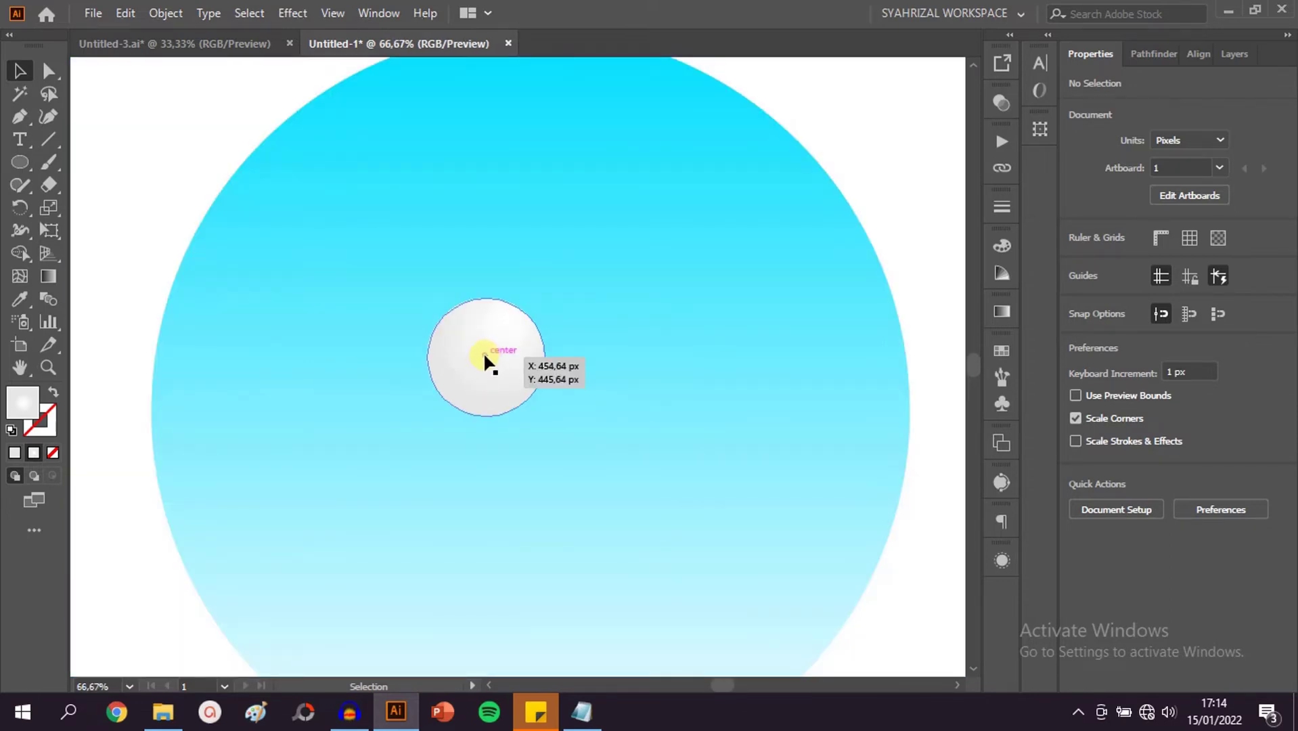
mouse_move(484, 356)
mouse_down()
mouse_move(414, 377)
mouse_move(474, 412)
mouse_move(565, 396)
mouse_move(342, 403)
mouse_up()
Step: Shrink the left-side cloud balls and move them closer together
key(ctrl+=)
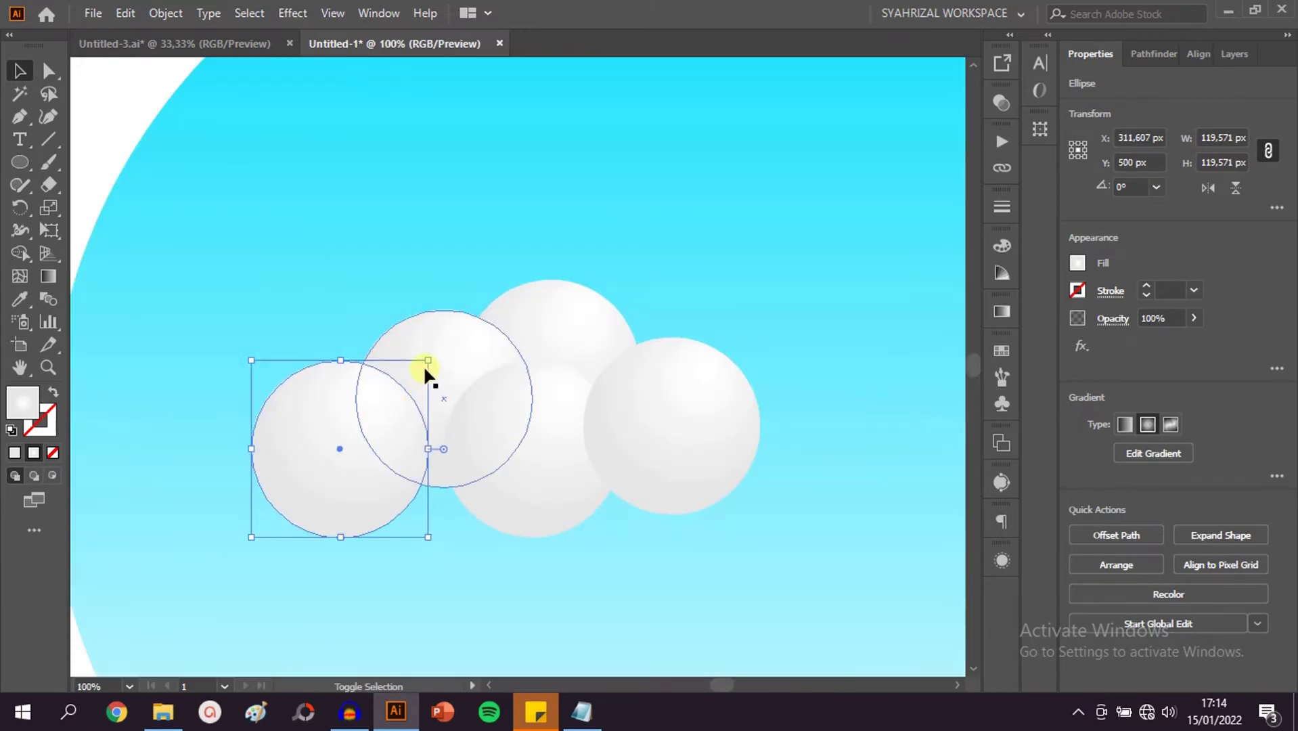
mouse_move(426, 356)
mouse_down()
mouse_move(382, 387)
mouse_move(380, 408)
mouse_up()
click(431, 350)
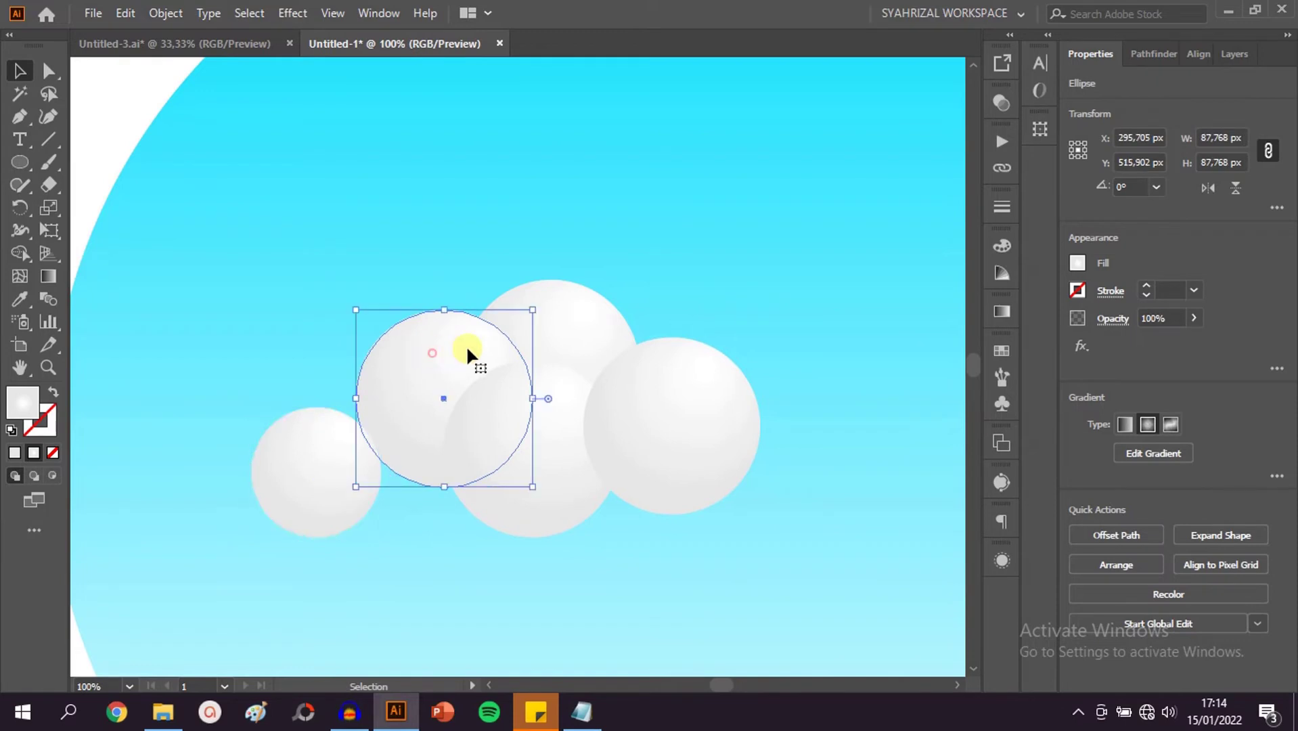
drag(533, 310, 486, 353)
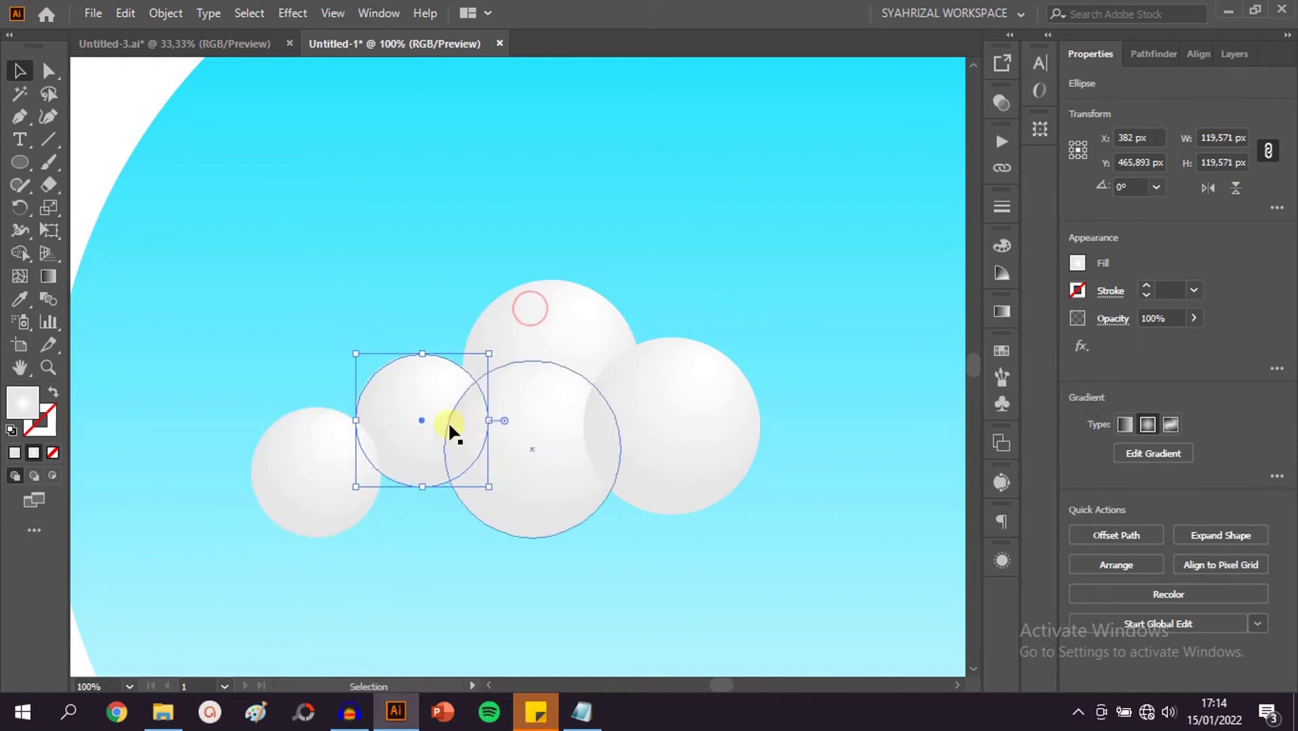
drag(425, 419, 450, 406)
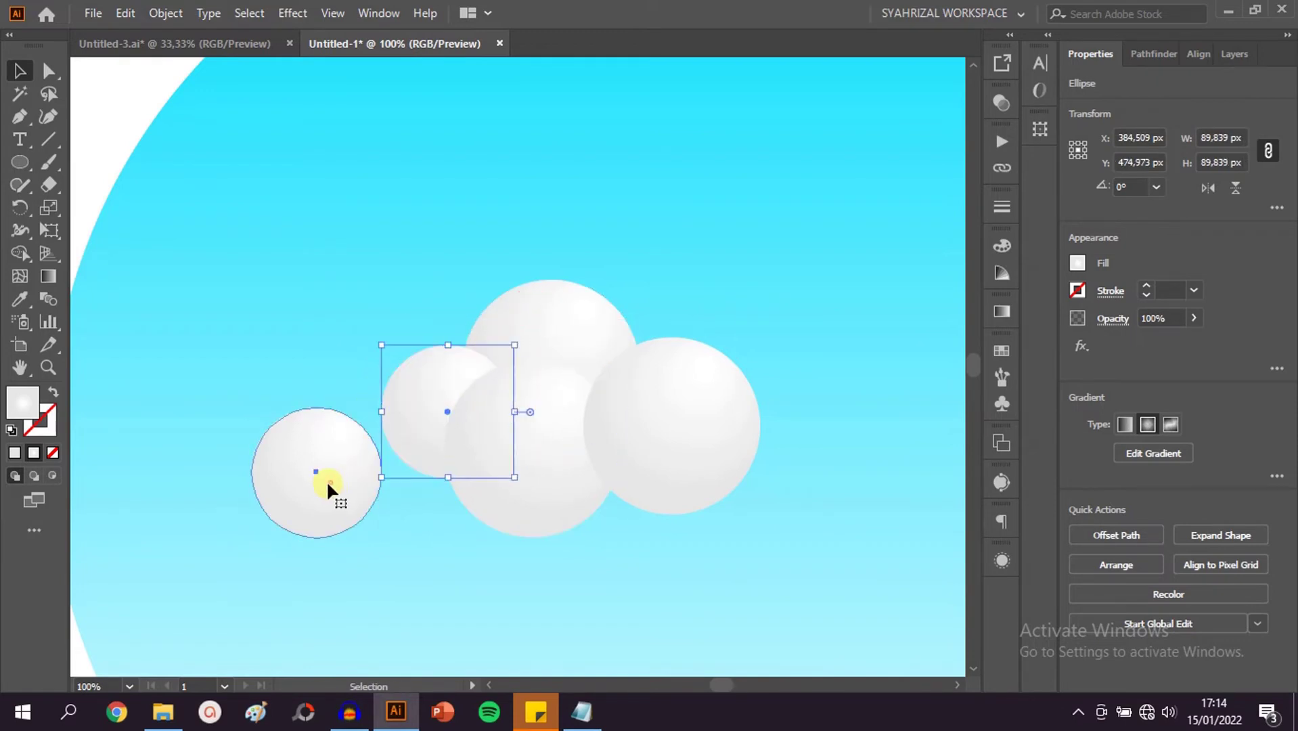
click(326, 480)
mouse_move(318, 478)
mouse_down()
mouse_move(417, 461)
mouse_move(360, 444)
mouse_move(358, 428)
mouse_up()
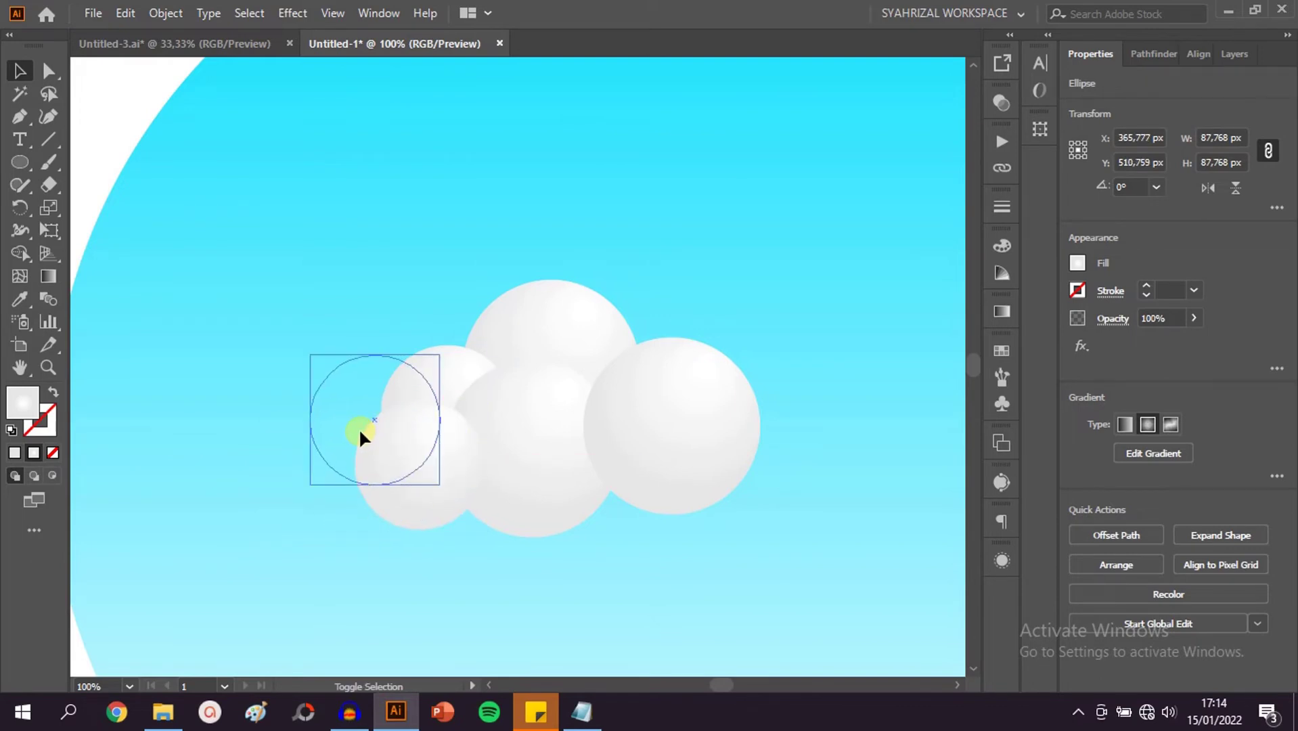
drag(441, 354, 426, 369)
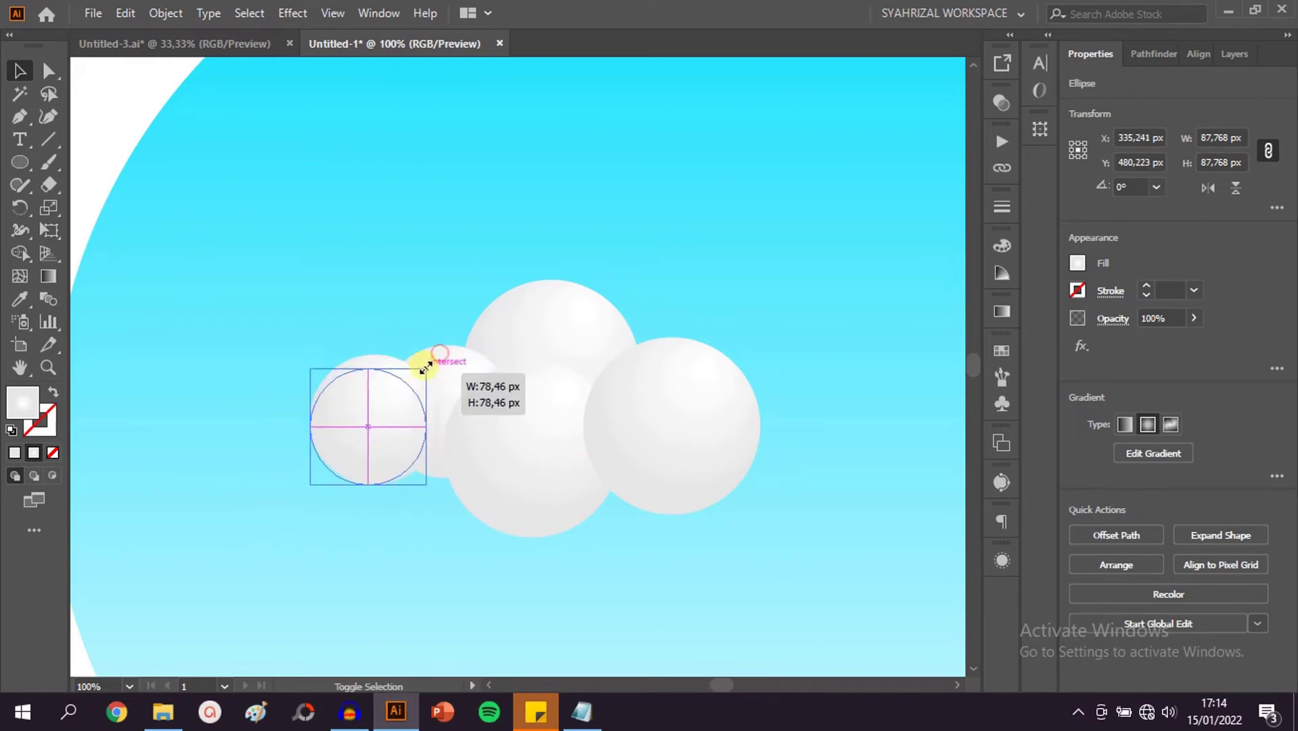
Step: Add smaller ball copies on the cloud's right and top, one shrunk to about 60 px
drag(367, 421, 439, 375)
mouse_move(492, 410)
mouse_down()
mouse_move(580, 395)
mouse_move(580, 415)
mouse_move(744, 437)
mouse_move(747, 449)
mouse_move(787, 437)
mouse_up()
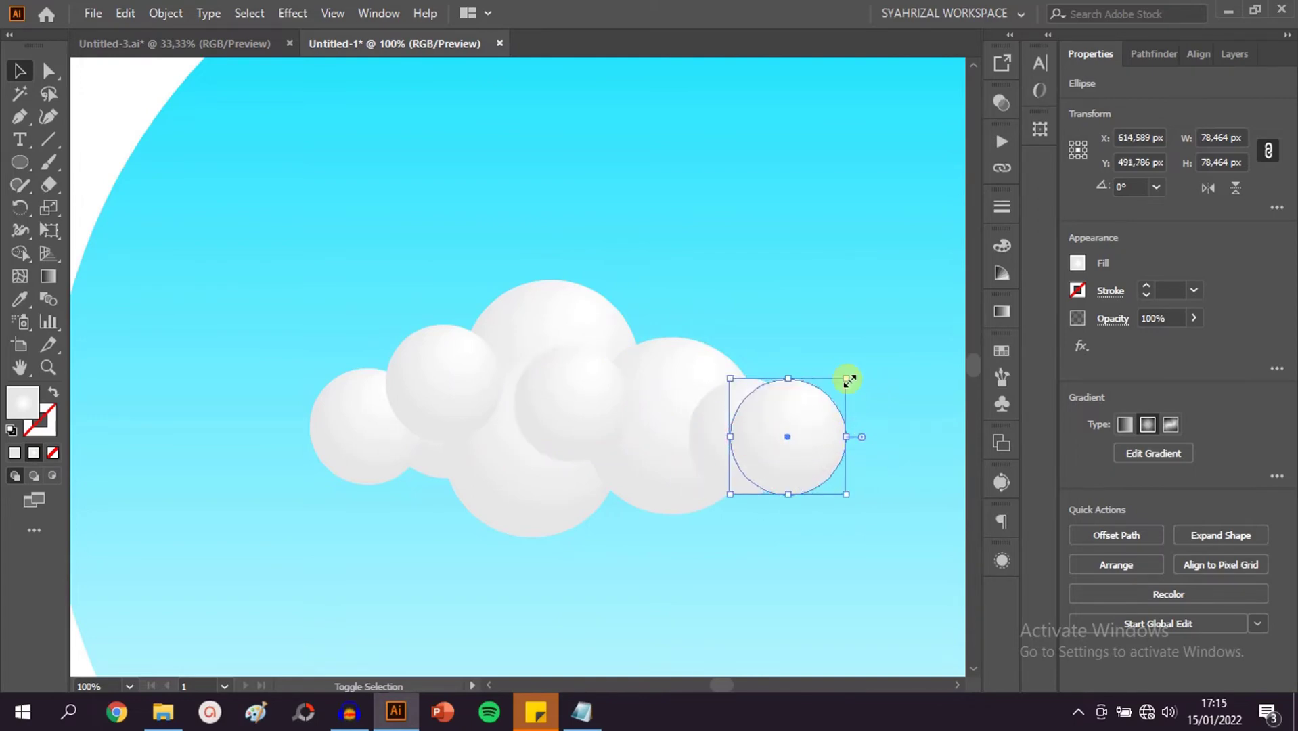
drag(846, 379, 819, 406)
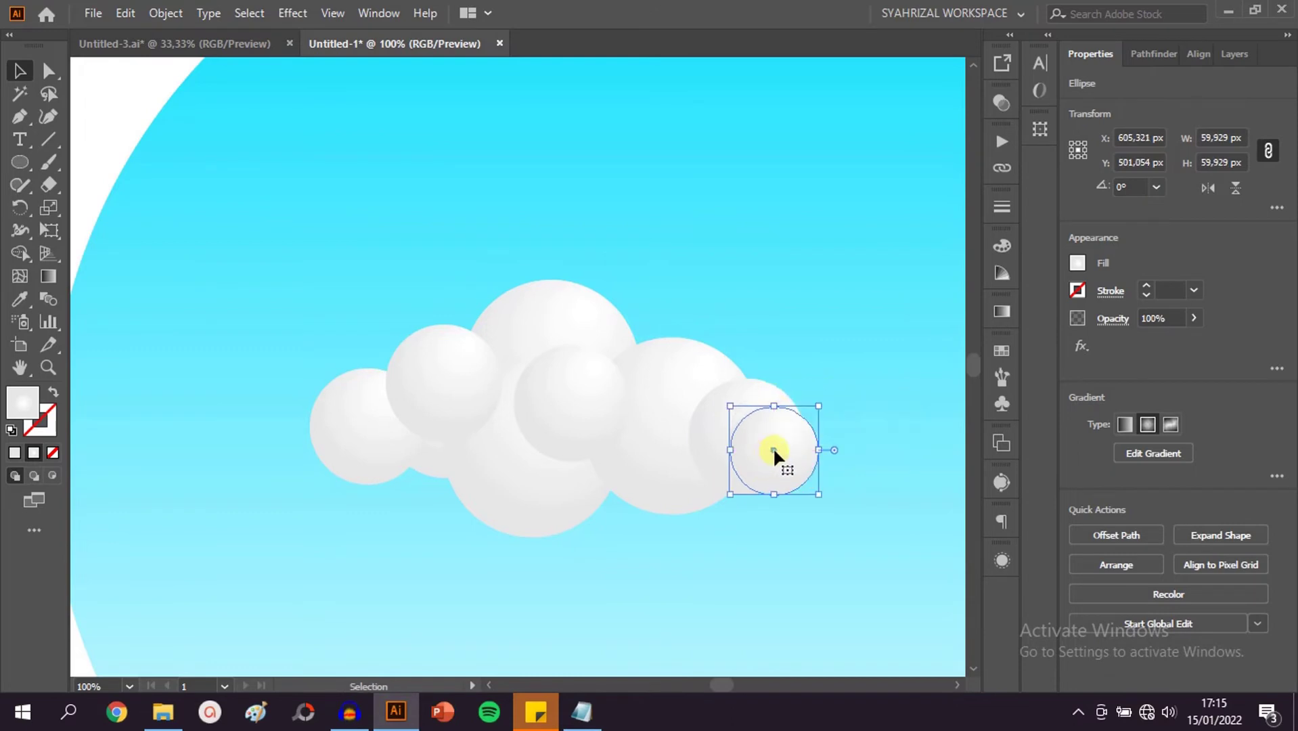
drag(774, 450, 797, 449)
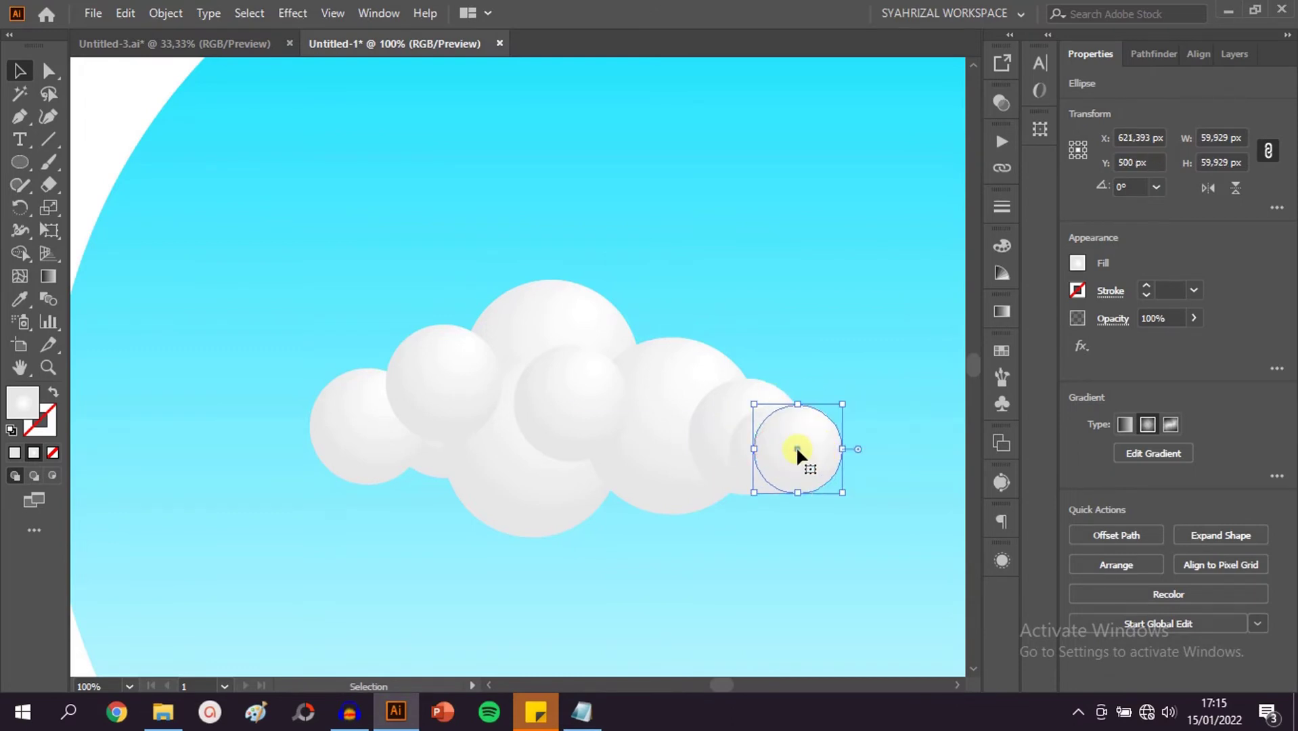
drag(791, 447, 616, 359)
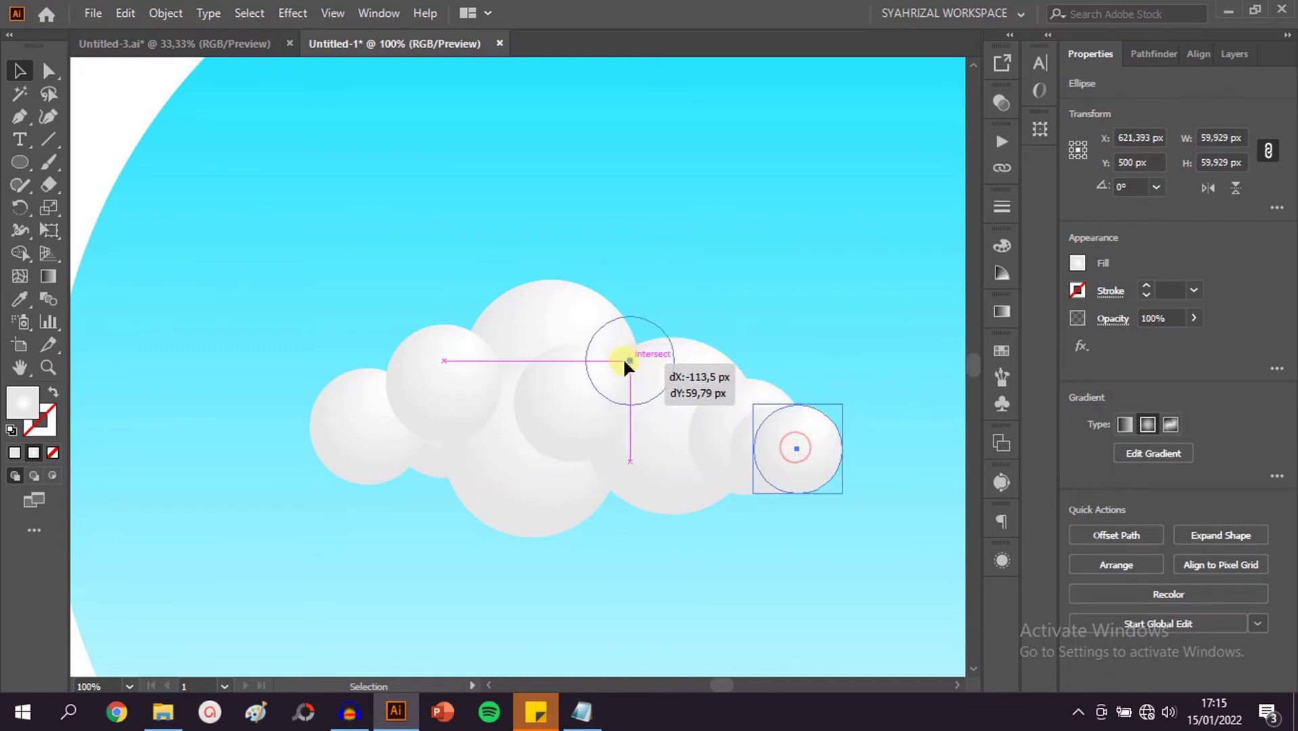
Step: Enlarge the centre ball, nudge it up, and shrink and reposition the leftmost ball
click(531, 425)
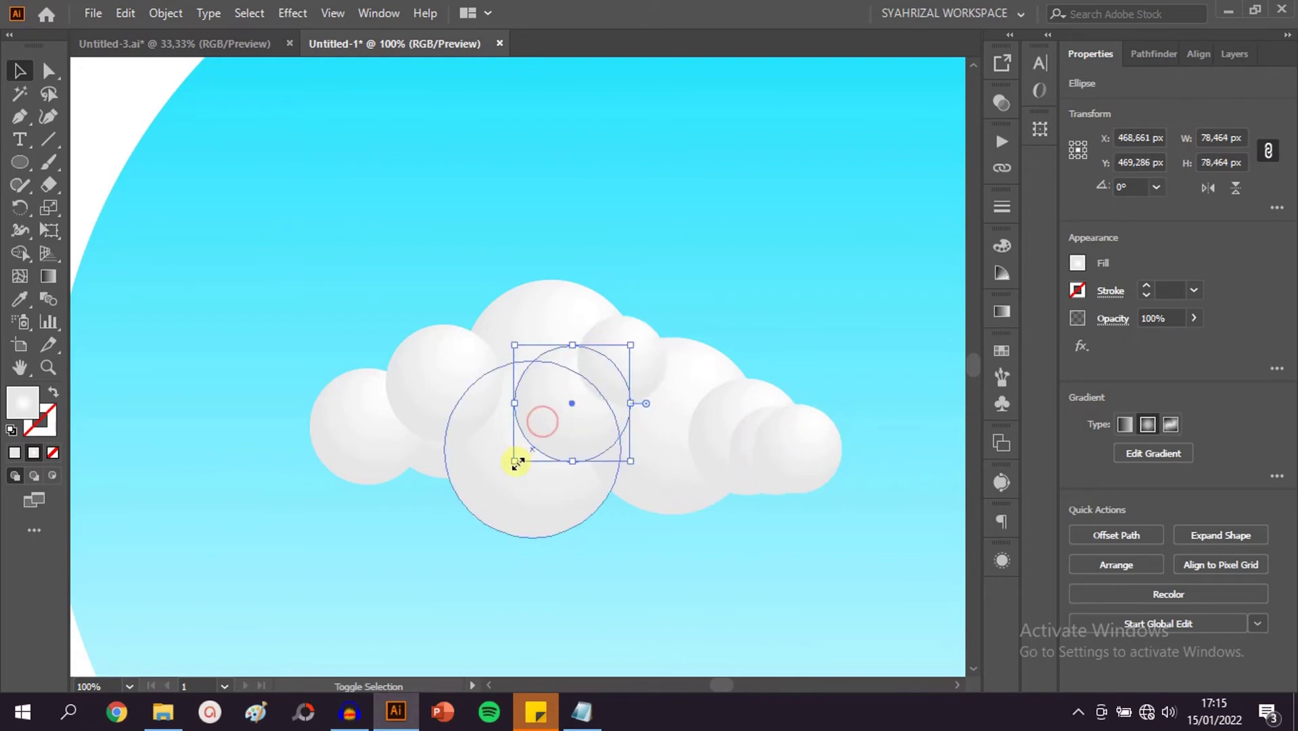
drag(510, 465, 477, 478)
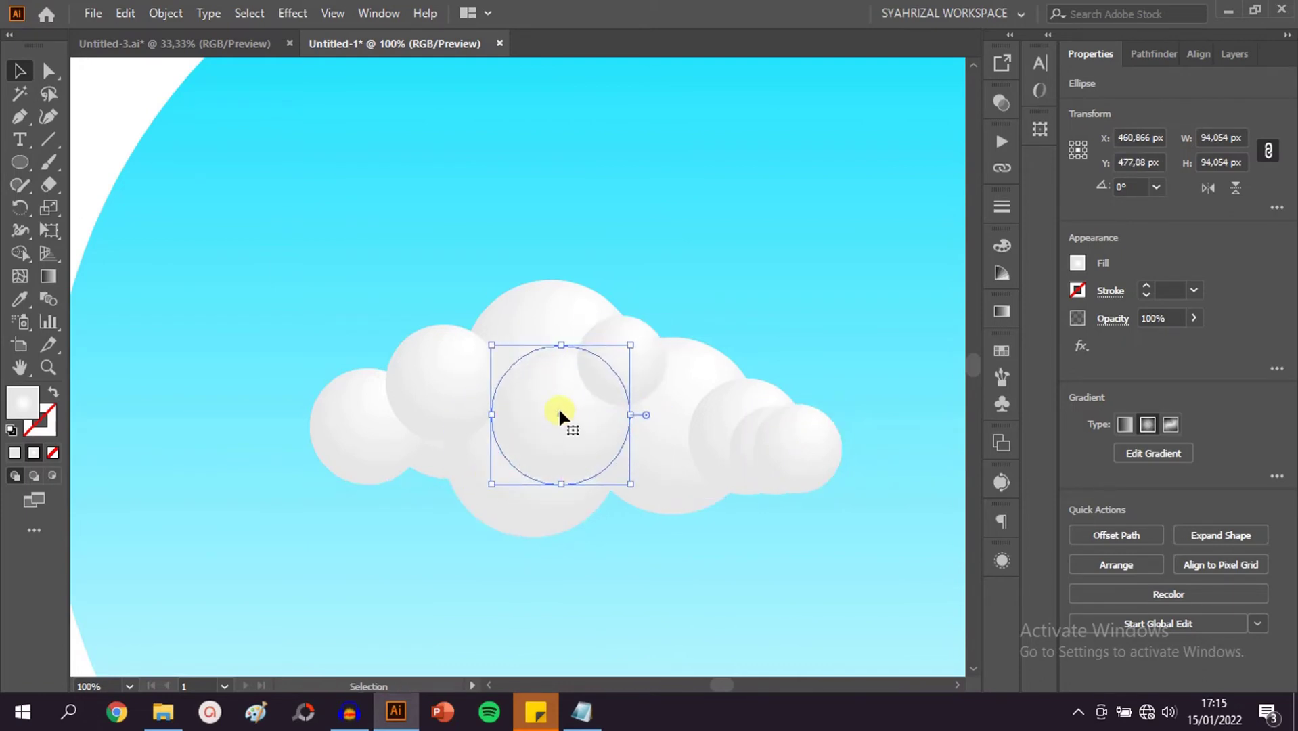
drag(552, 416, 553, 399)
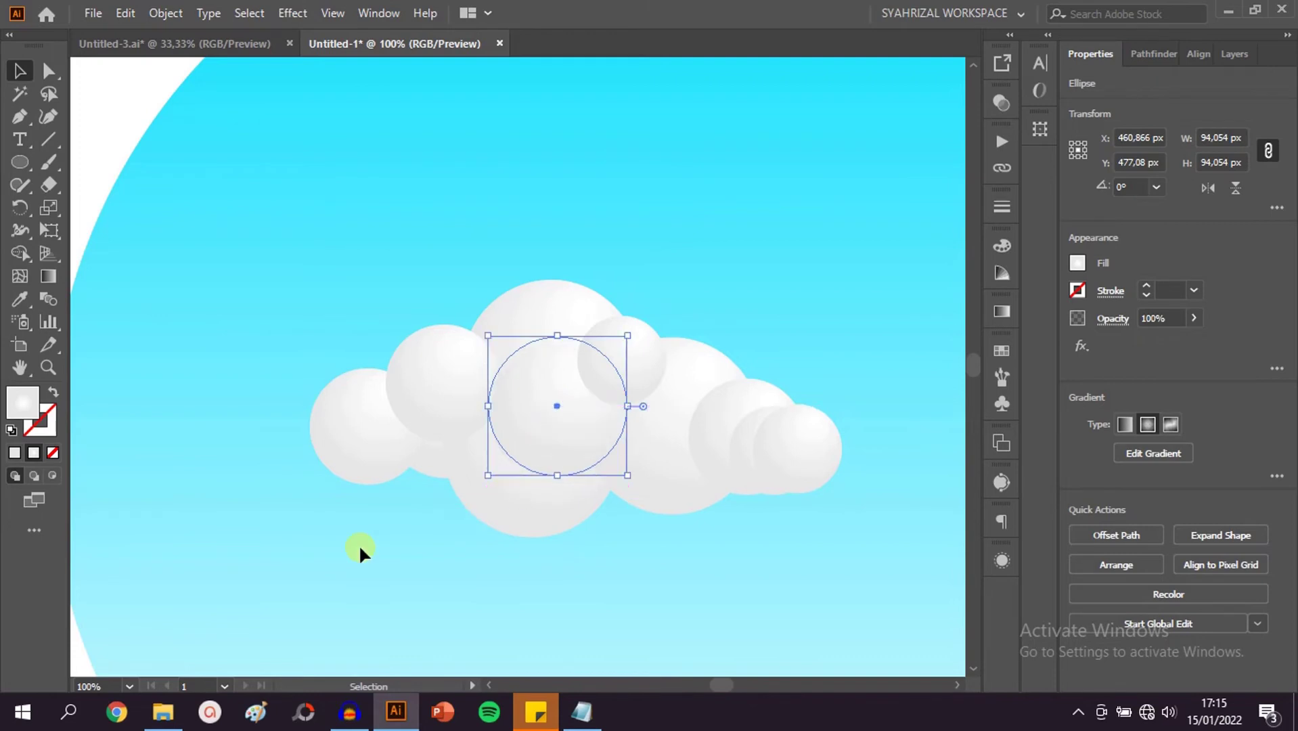
click(360, 452)
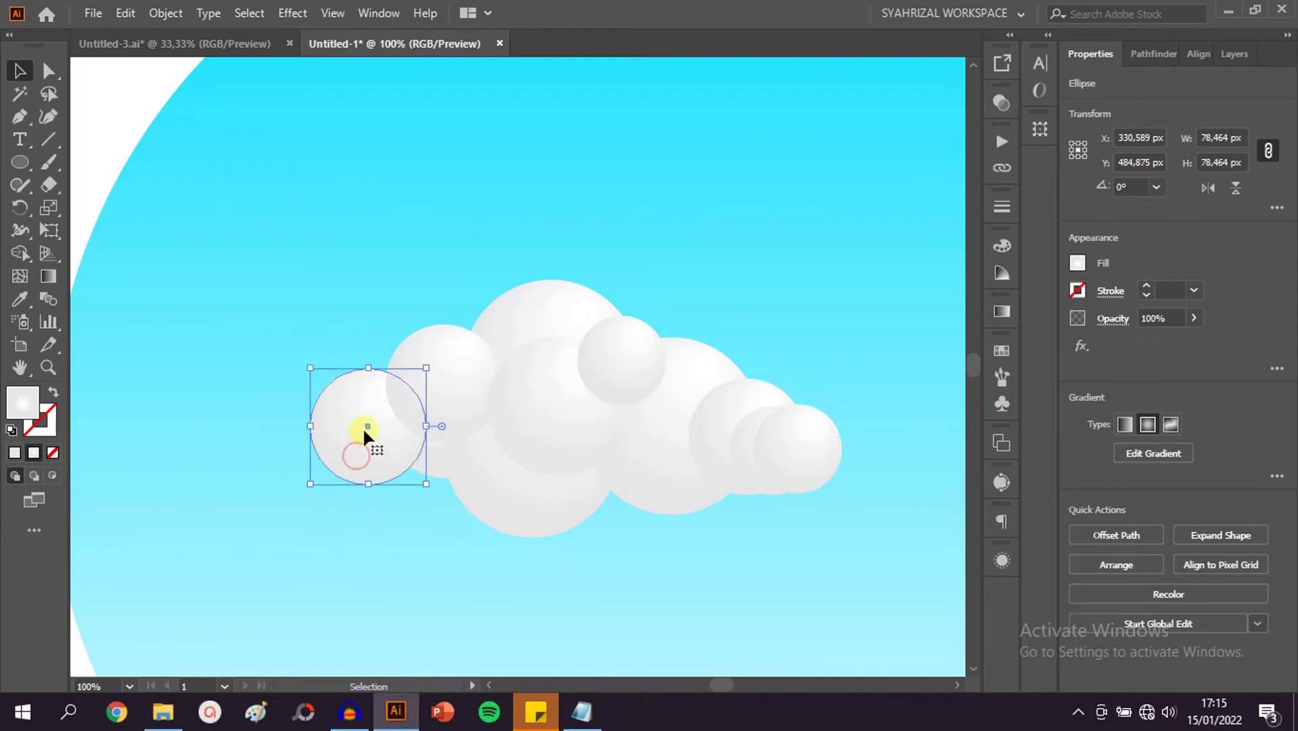
mouse_move(366, 425)
mouse_down()
mouse_move(388, 425)
mouse_move(361, 426)
mouse_up()
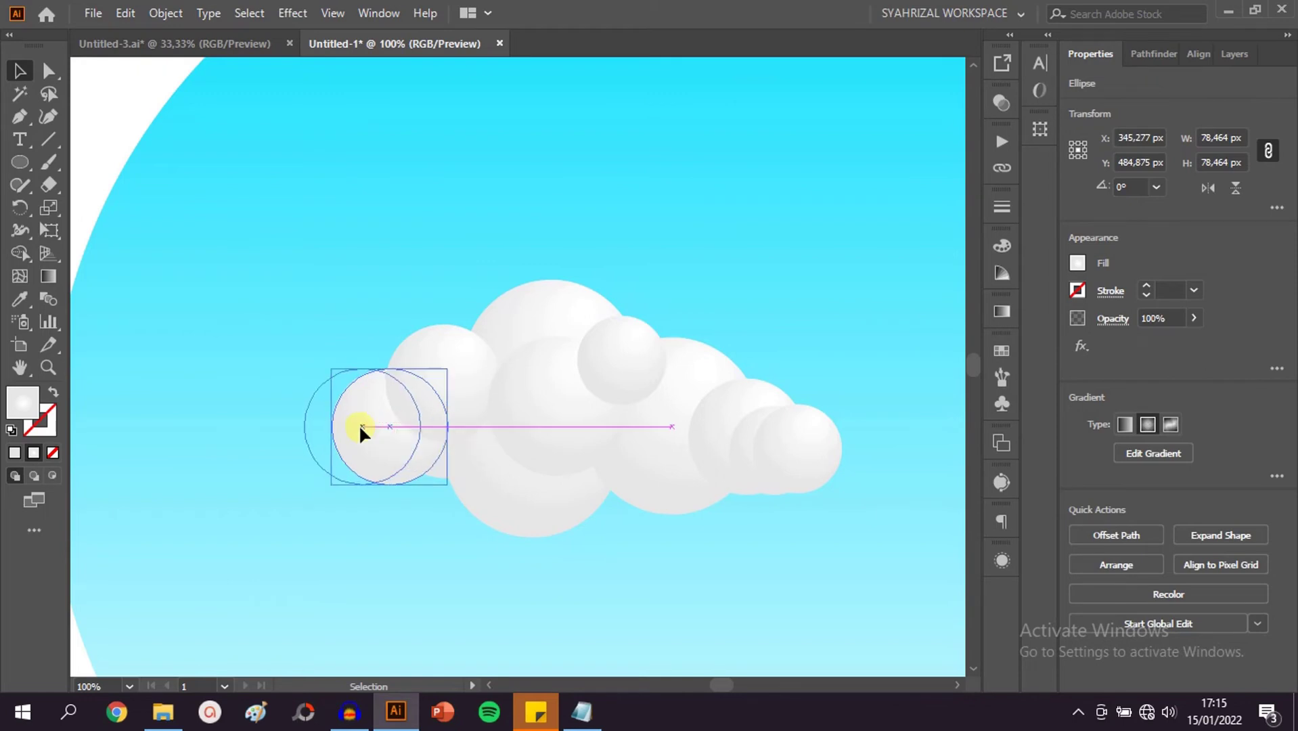
mouse_move(420, 368)
mouse_down()
mouse_move(398, 382)
mouse_move(386, 444)
mouse_up()
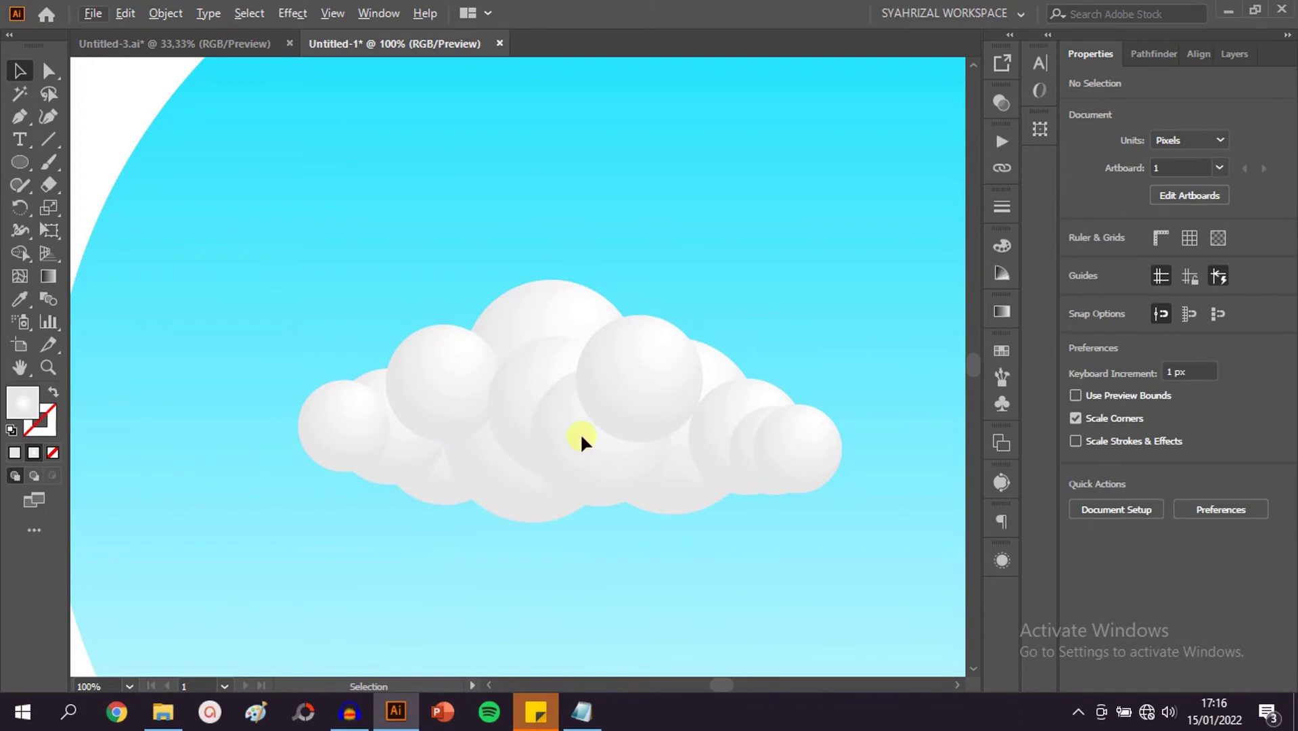
Step: Group all the cloud's spheres into one object and select that cloud group
mouse_move(801, 361)
mouse_down()
mouse_move(284, 530)
mouse_move(222, 579)
mouse_up()
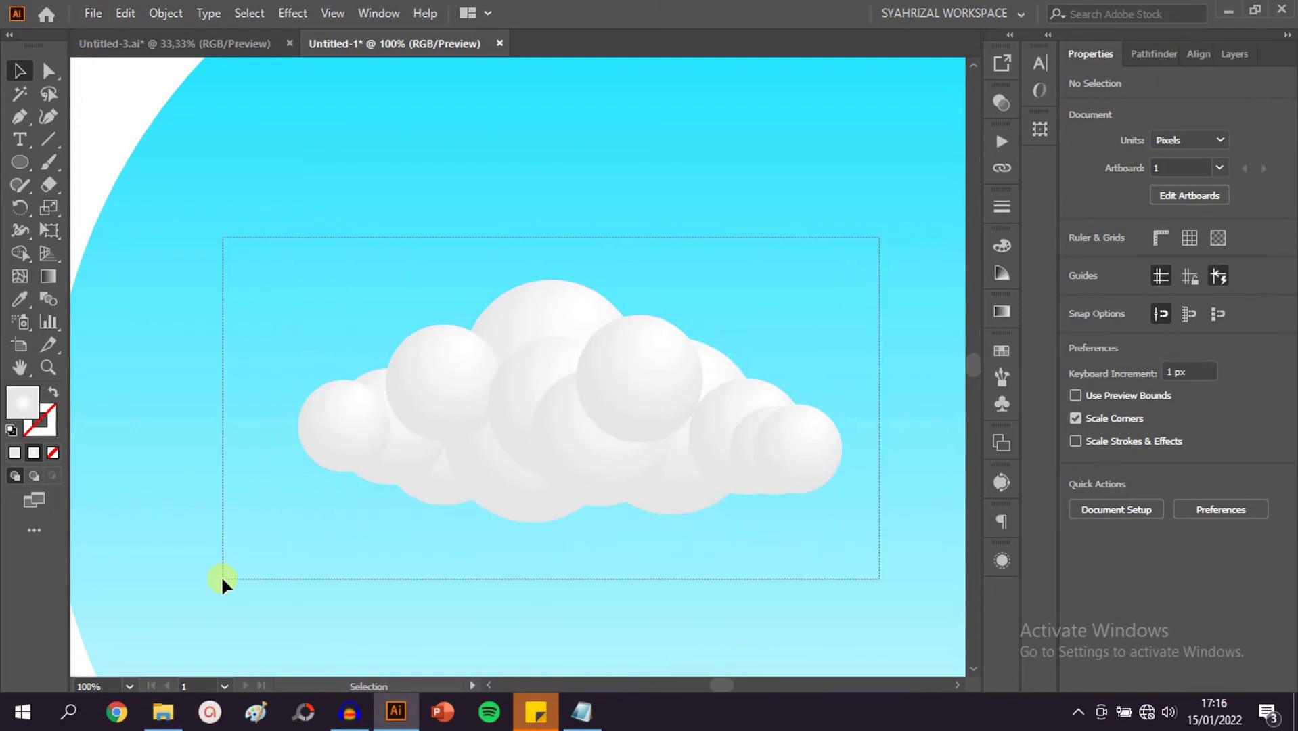
drag(237, 280, 224, 238)
click(167, 12)
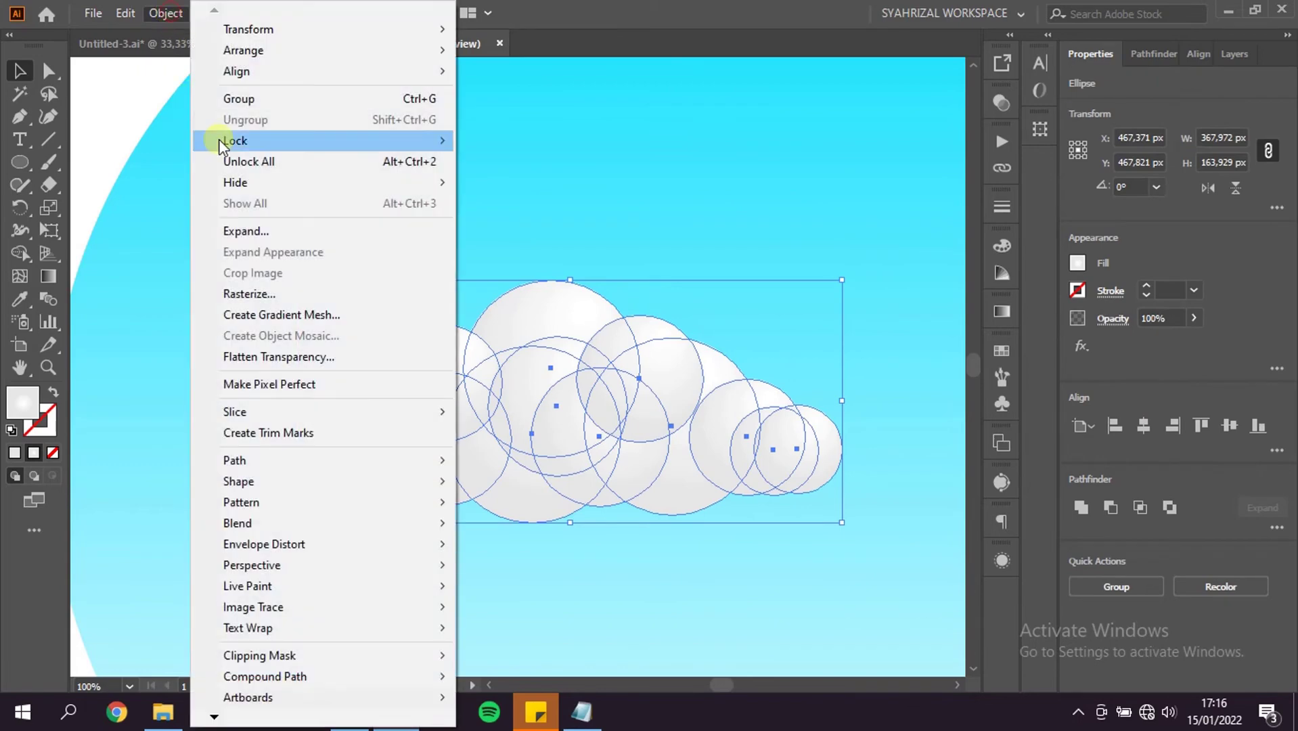
click(254, 105)
click(643, 216)
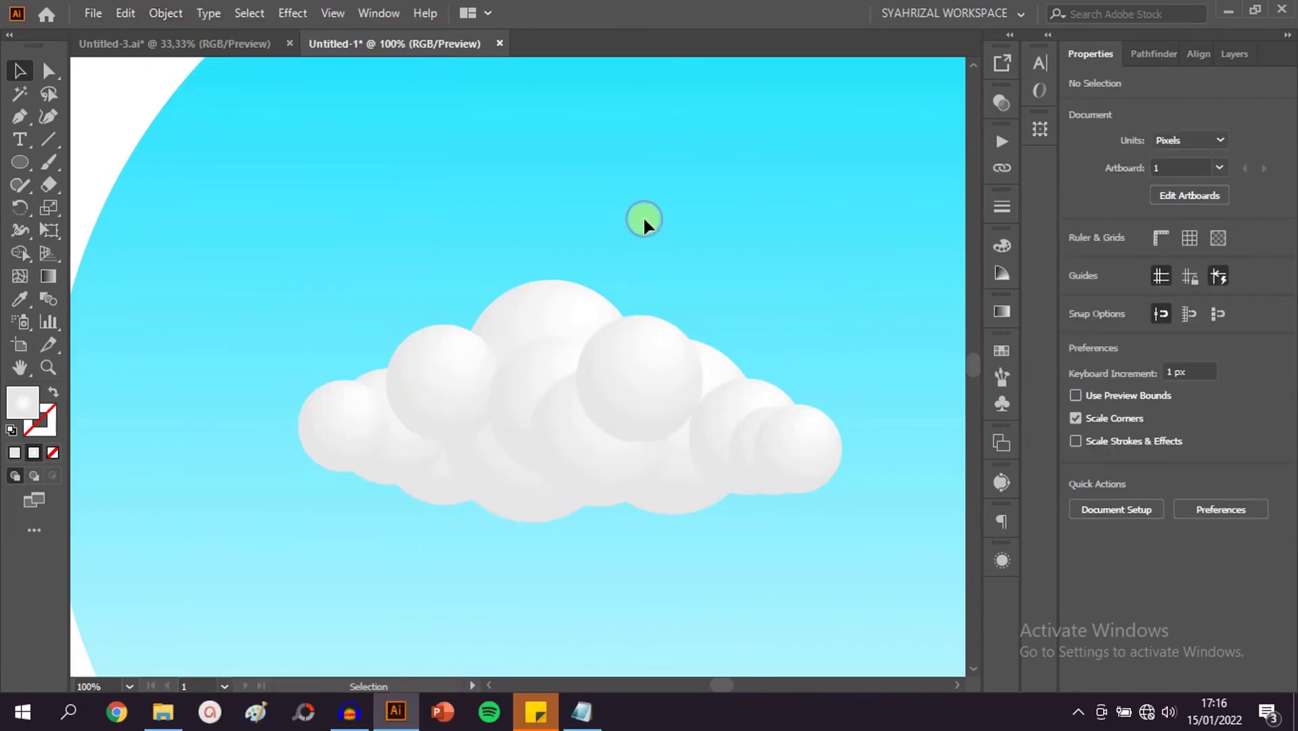
click(570, 384)
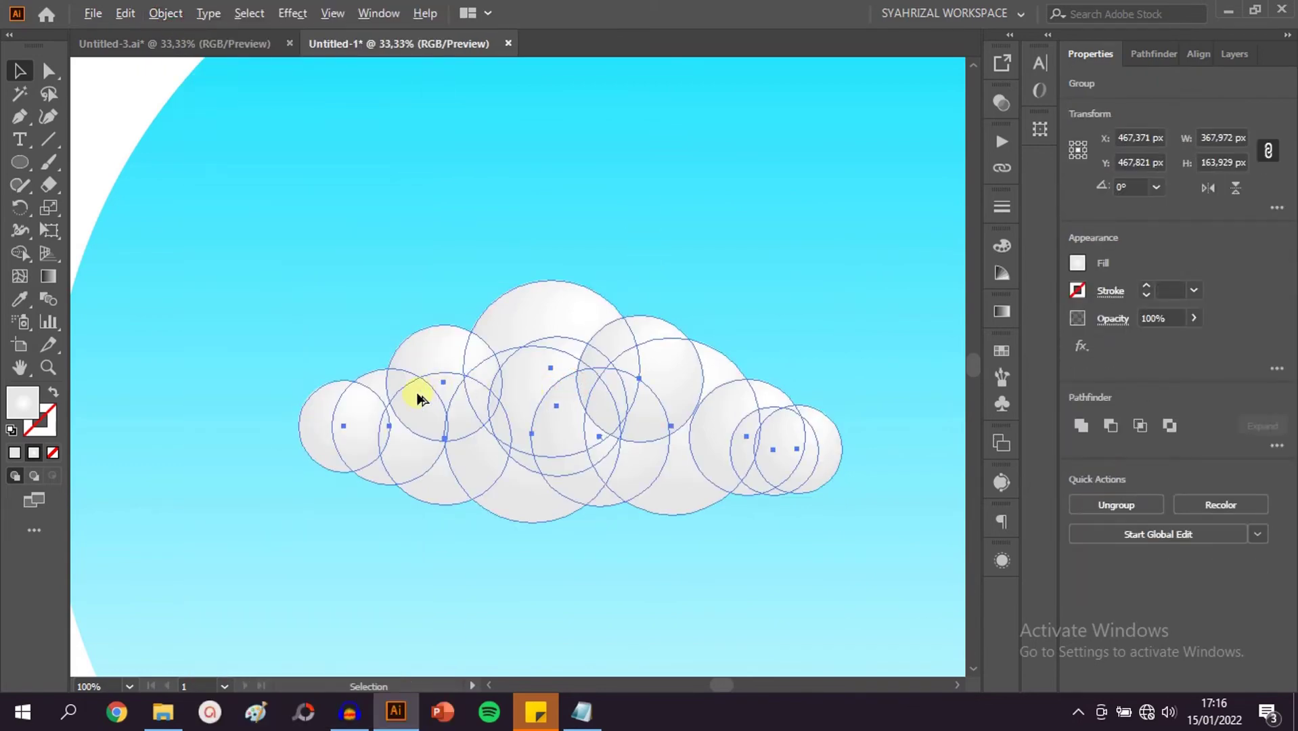
scroll(421, 398, down, 3)
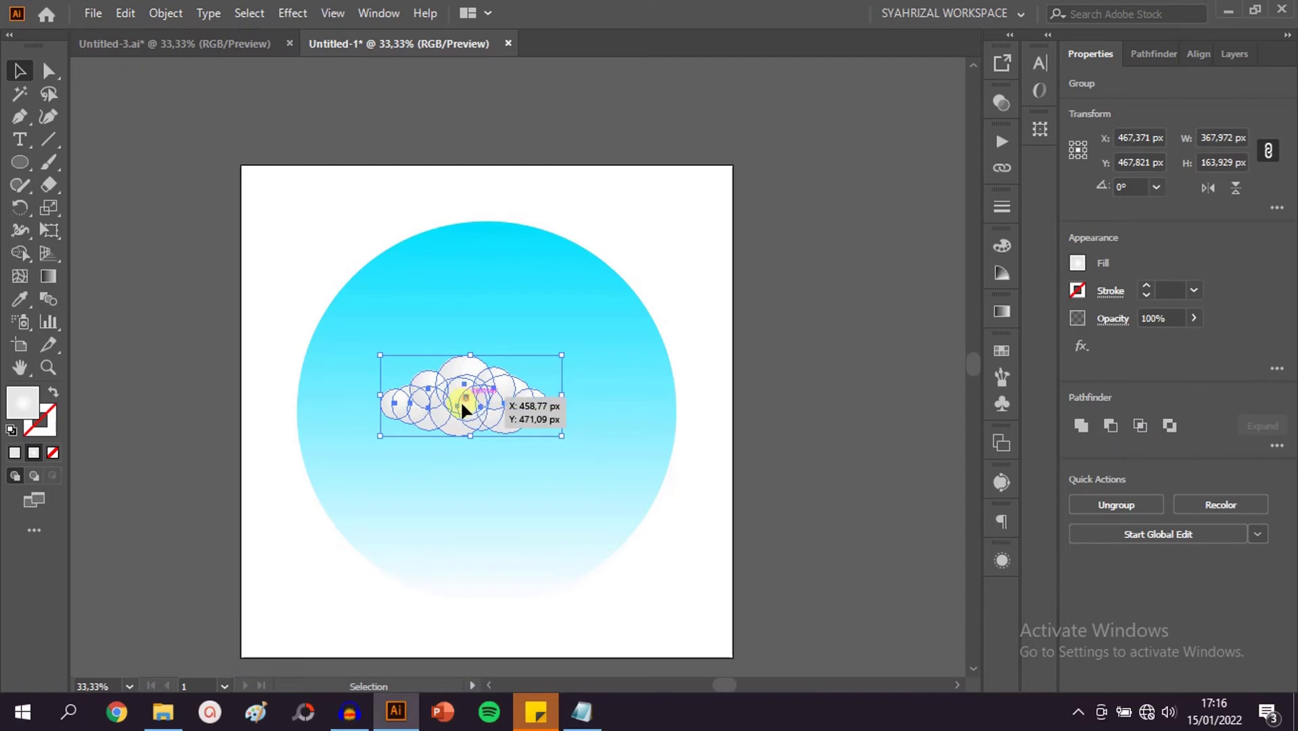
Step: Duplicate the cloud toward the circle's lower left, enlarging one copy near the bottom
drag(463, 398, 377, 452)
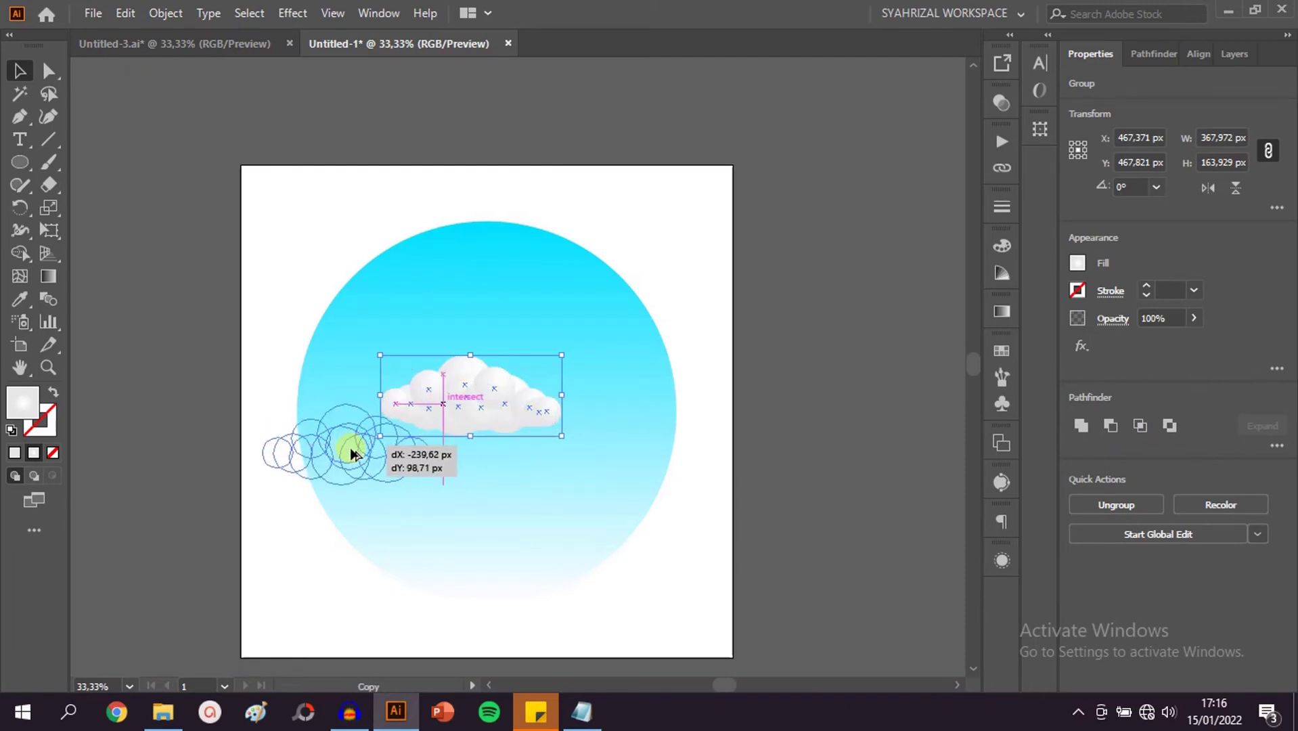
mouse_move(354, 435)
mouse_down()
mouse_move(348, 463)
mouse_move(566, 460)
mouse_up()
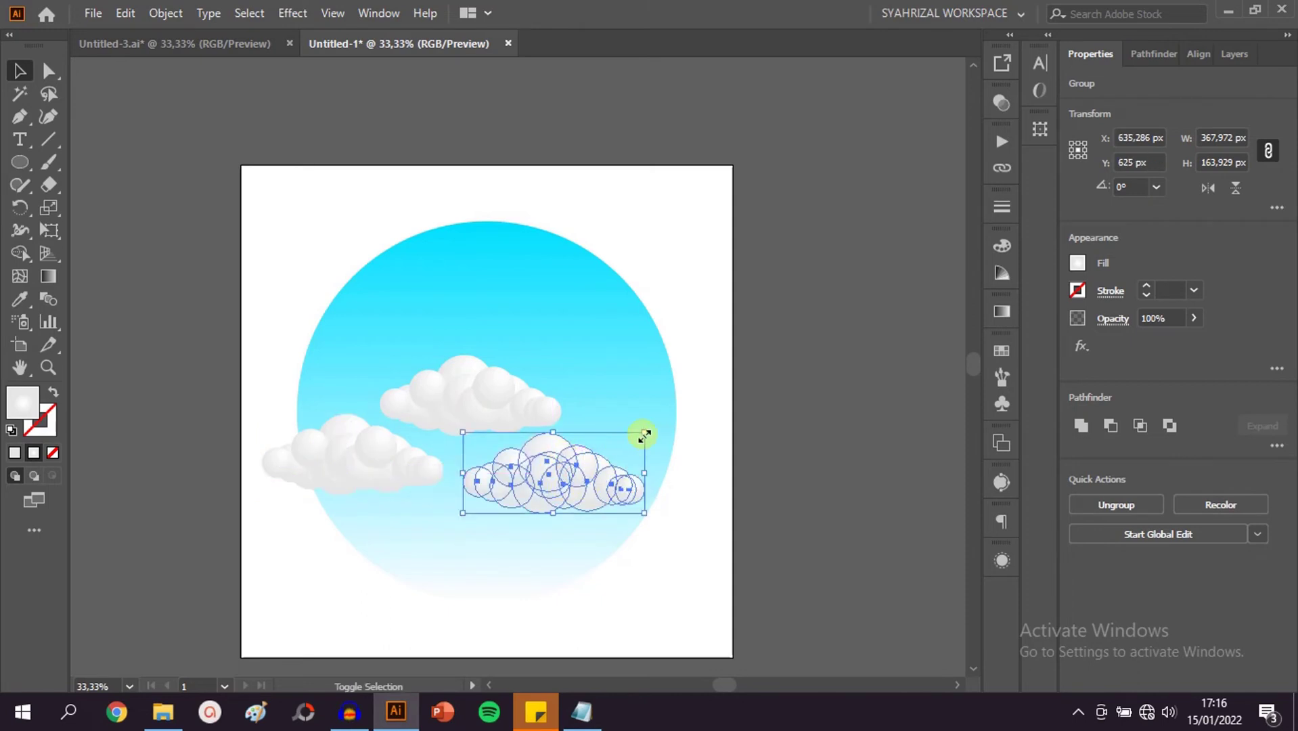
drag(644, 432, 686, 414)
drag(556, 476, 467, 521)
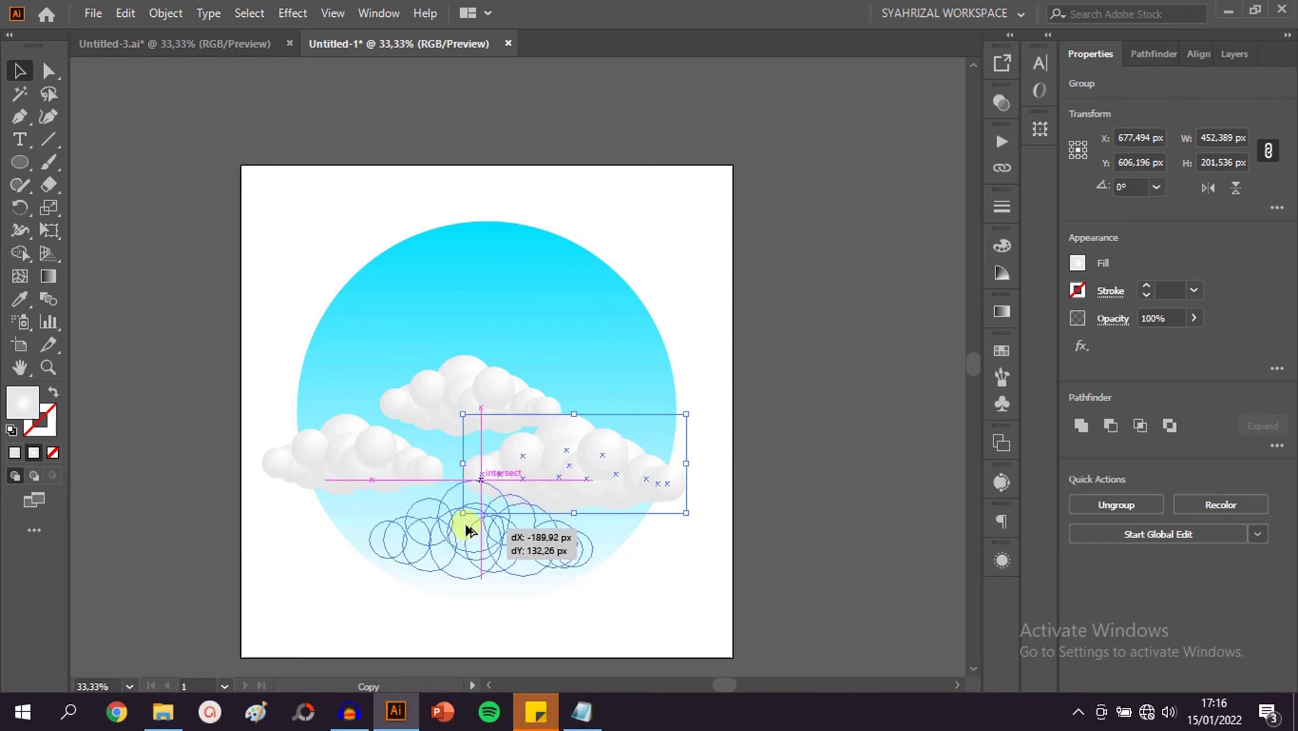
drag(467, 521, 448, 526)
Step: Add a half-size cloud copy at the upper right of the circle
drag(490, 467, 600, 297)
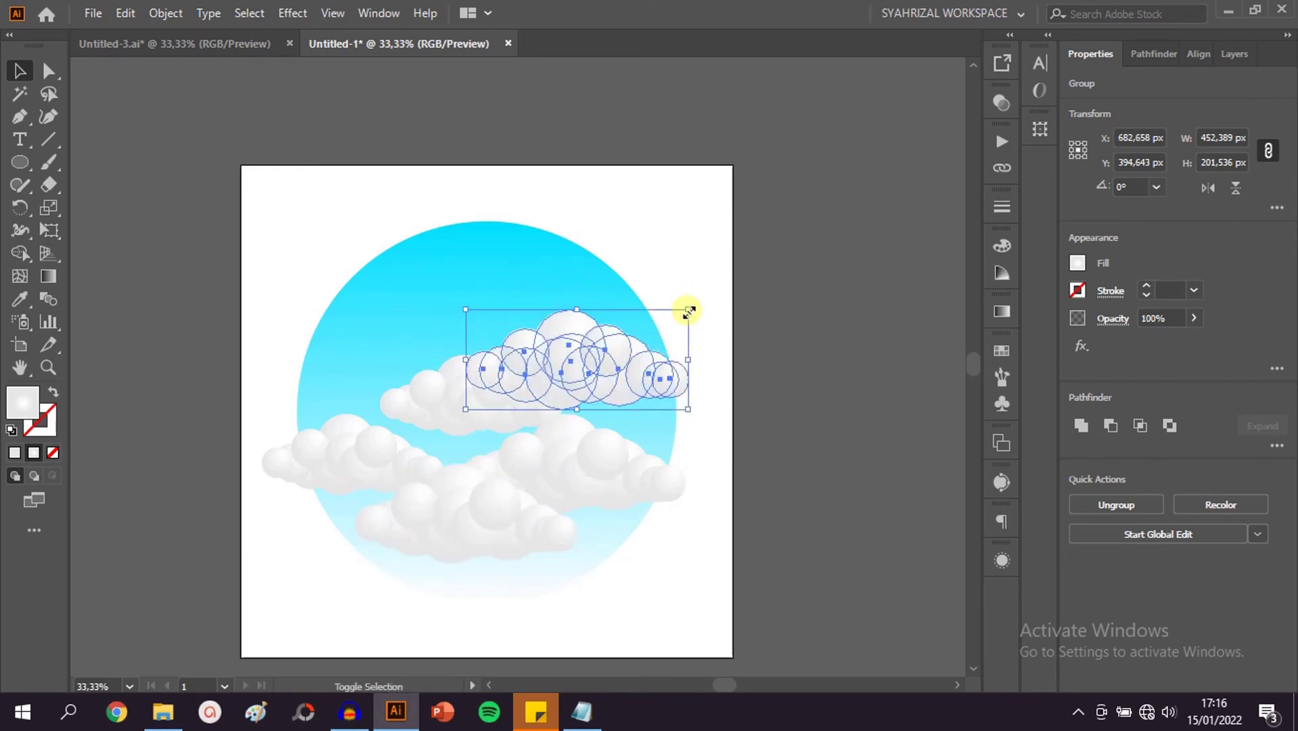
mouse_move(688, 309)
mouse_down()
mouse_move(574, 360)
mouse_move(623, 380)
mouse_move(347, 370)
mouse_up()
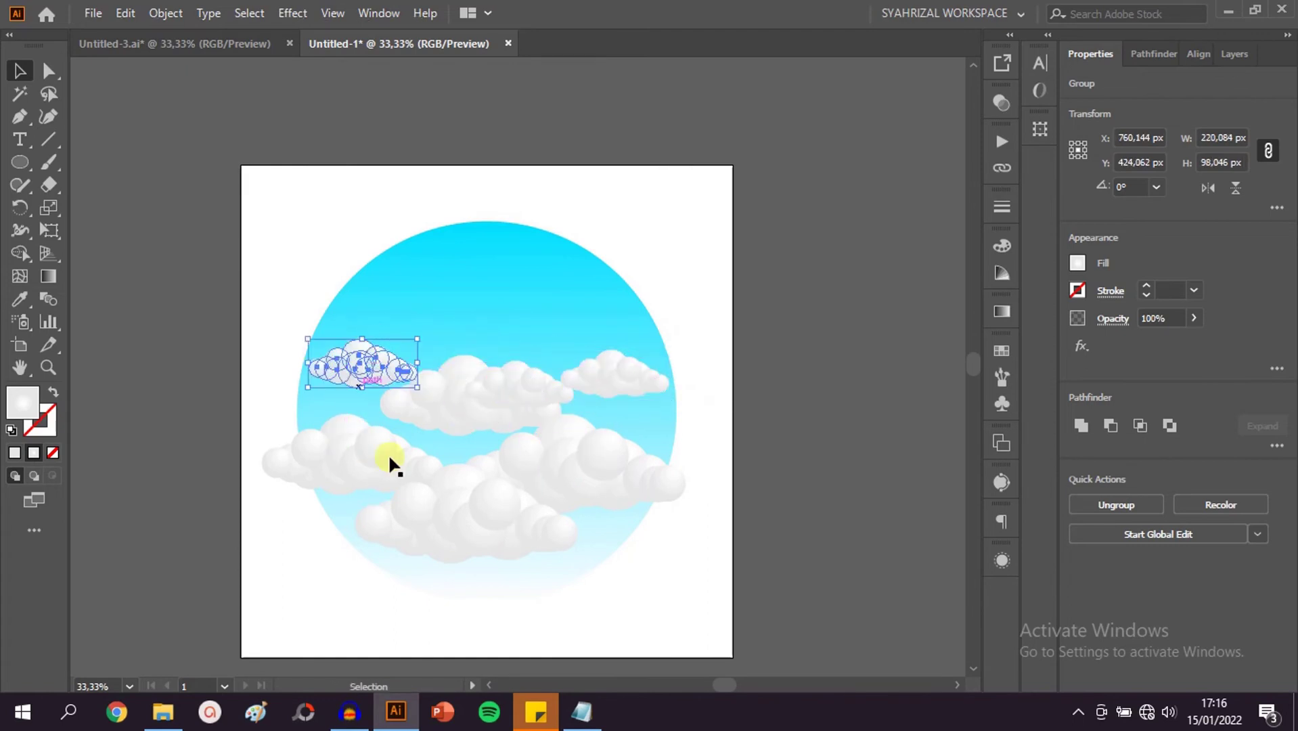
key(ctrl+equal)
drag(785, 302, 708, 326)
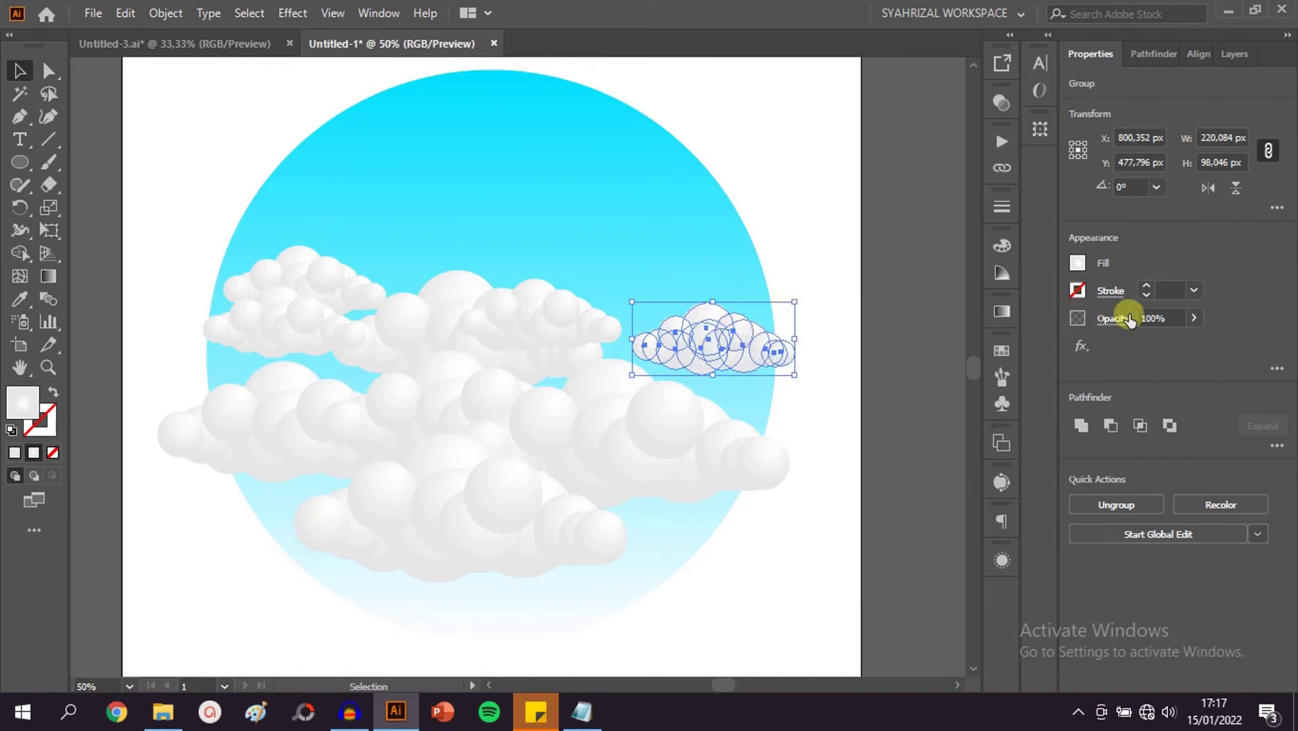
Step: Lower the small right and upper-left clouds' opacity to roughly 64–75%
click(1195, 319)
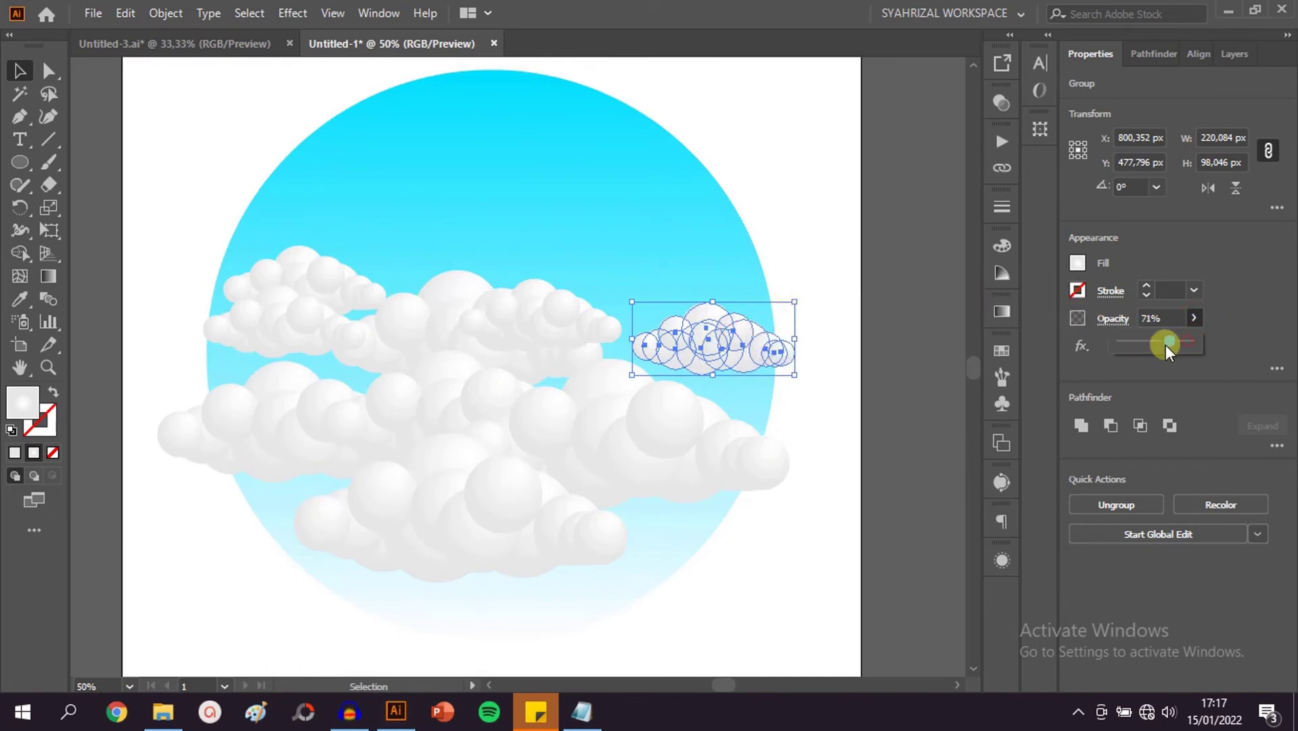
drag(1165, 344, 1159, 346)
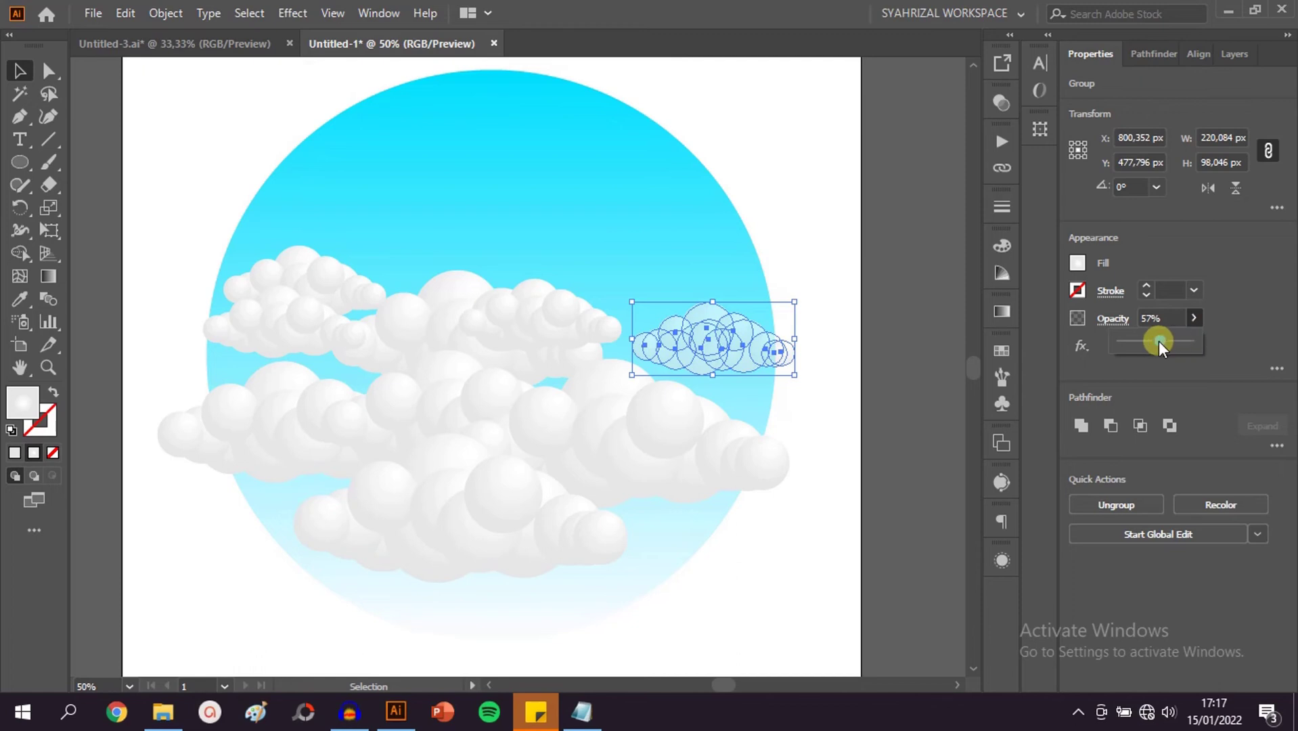
click(762, 141)
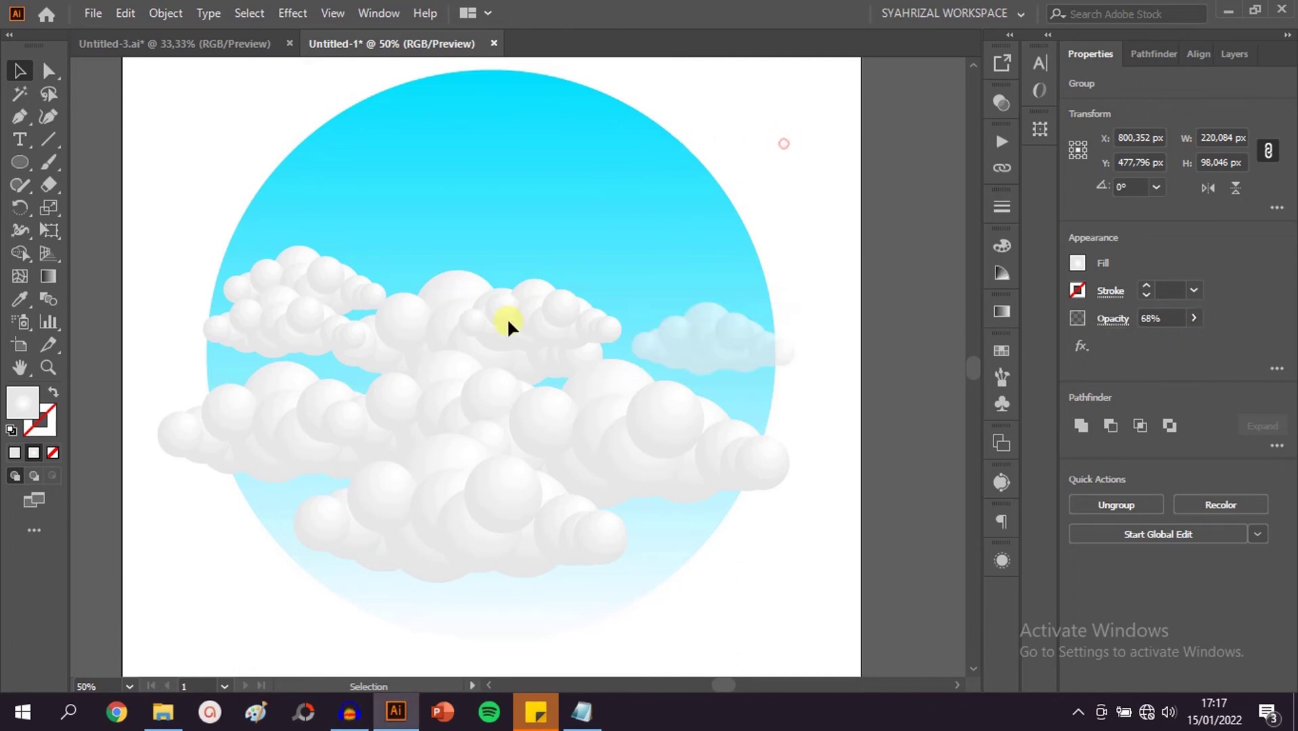
click(303, 270)
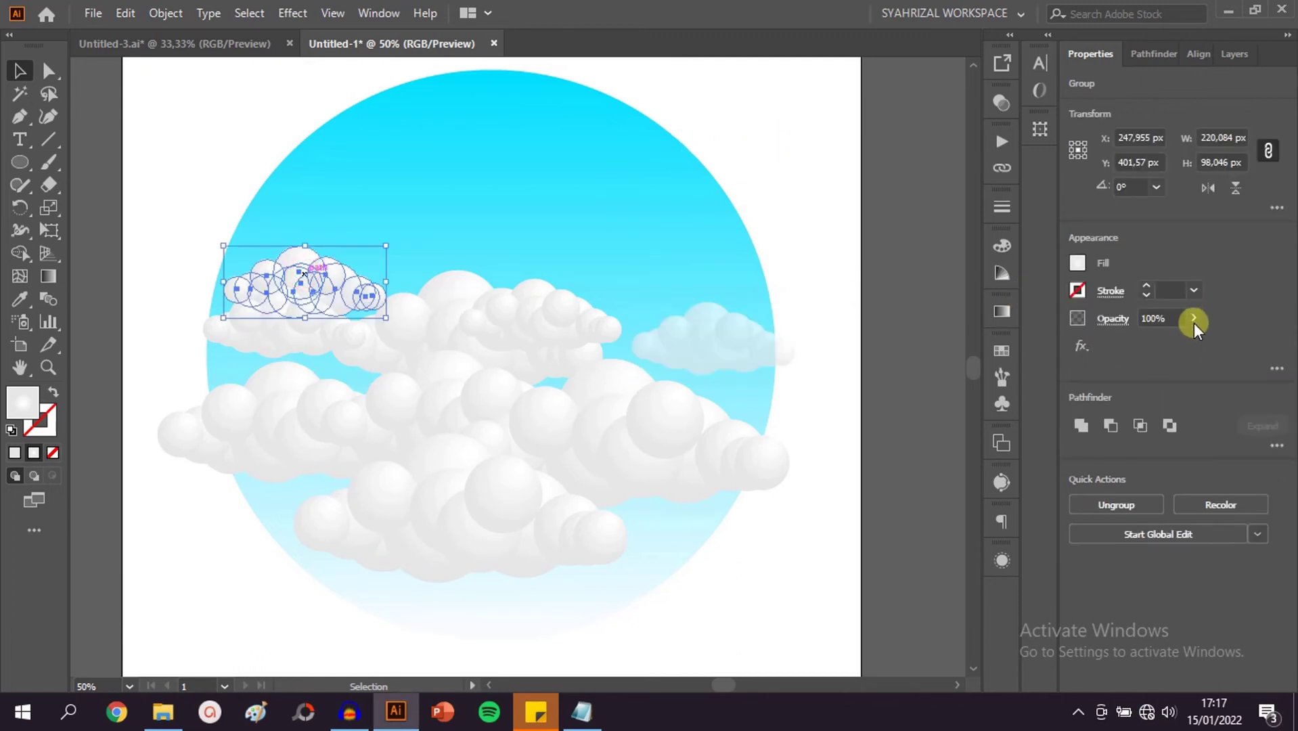
click(1194, 317)
drag(1192, 344, 1166, 346)
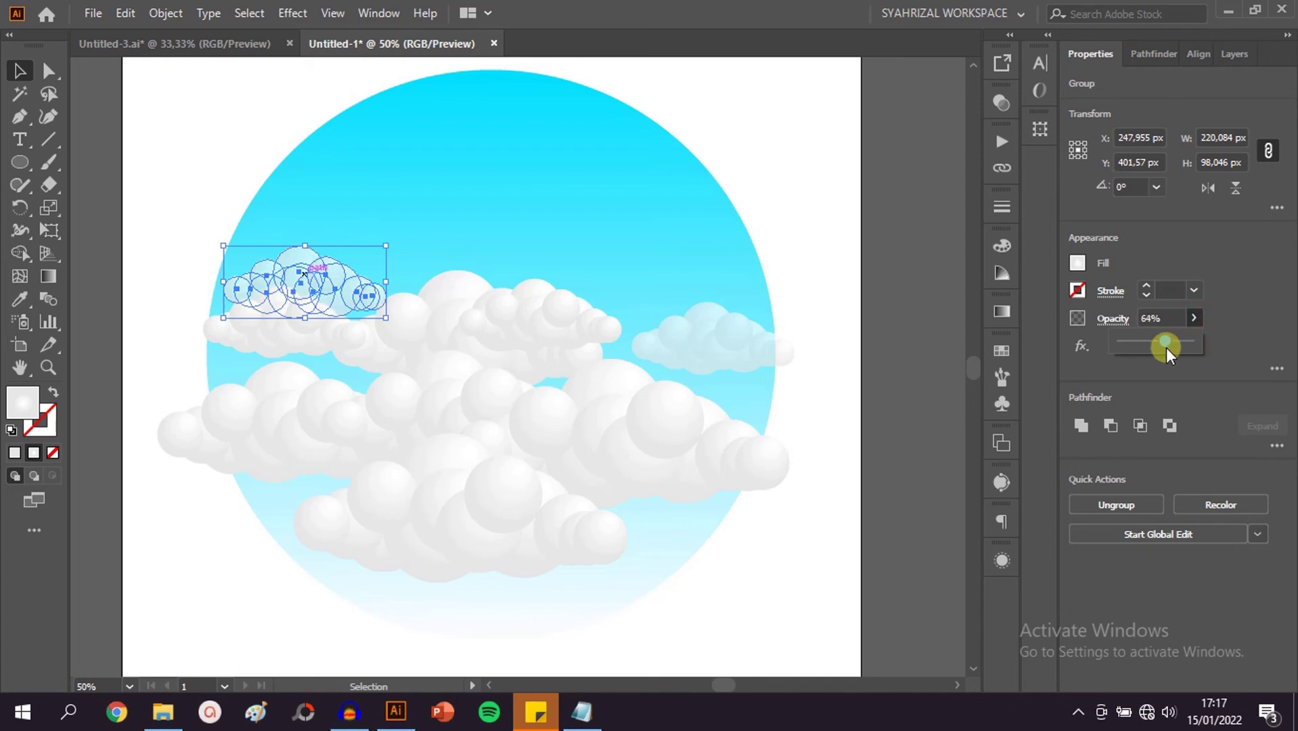
click(431, 274)
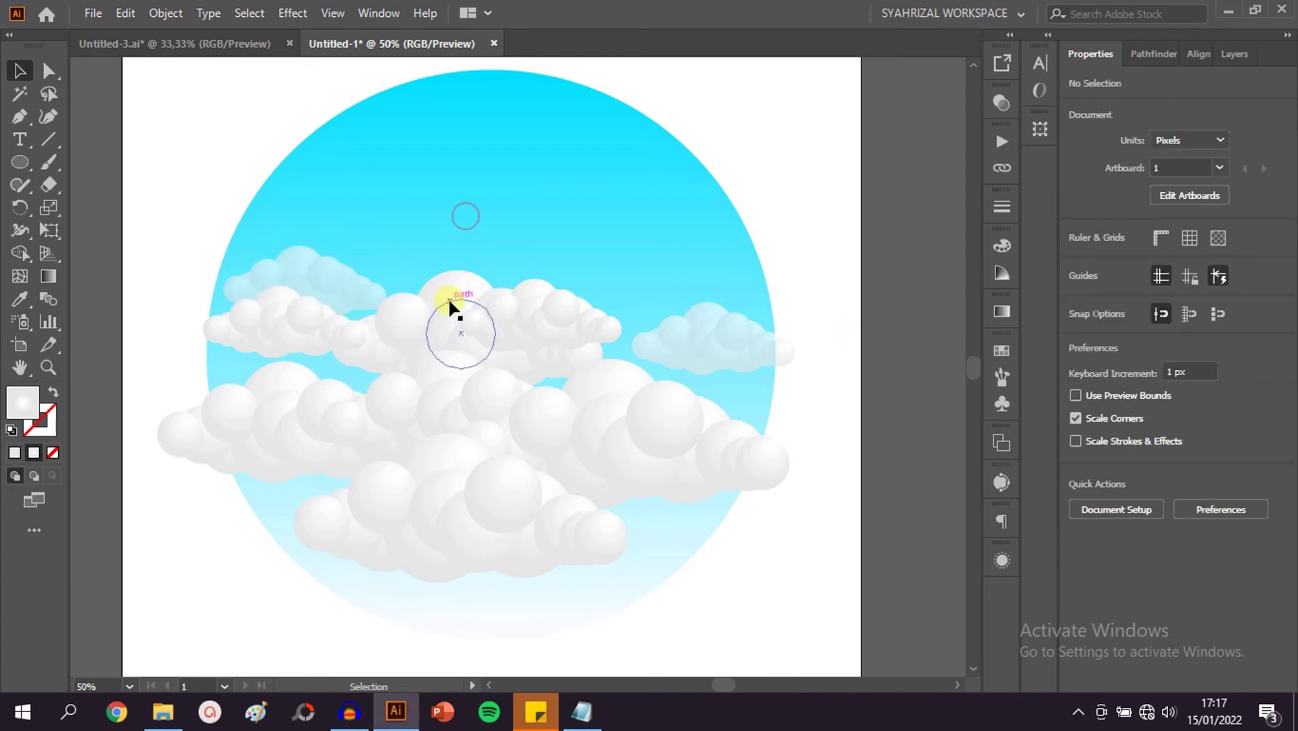
Step: Make the middle rear cloud semi-transparent as well
click(446, 291)
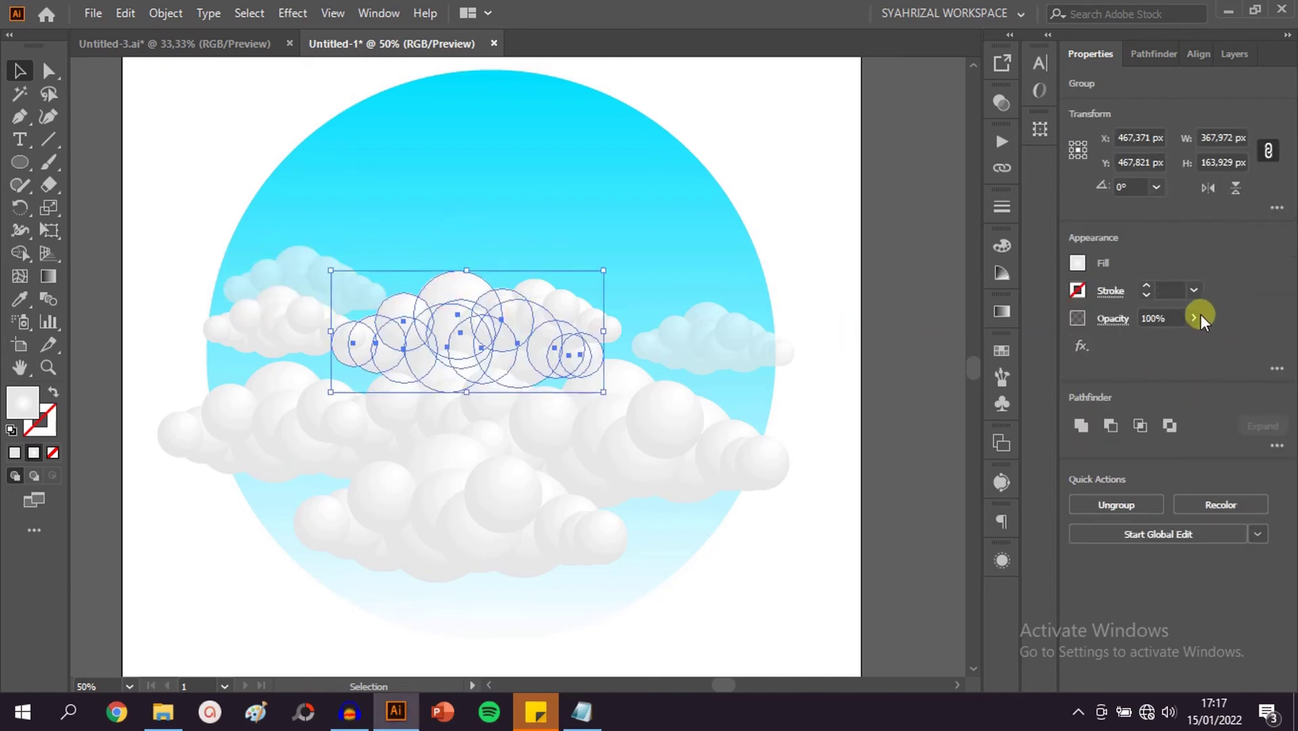
click(1194, 318)
drag(1190, 342, 1173, 345)
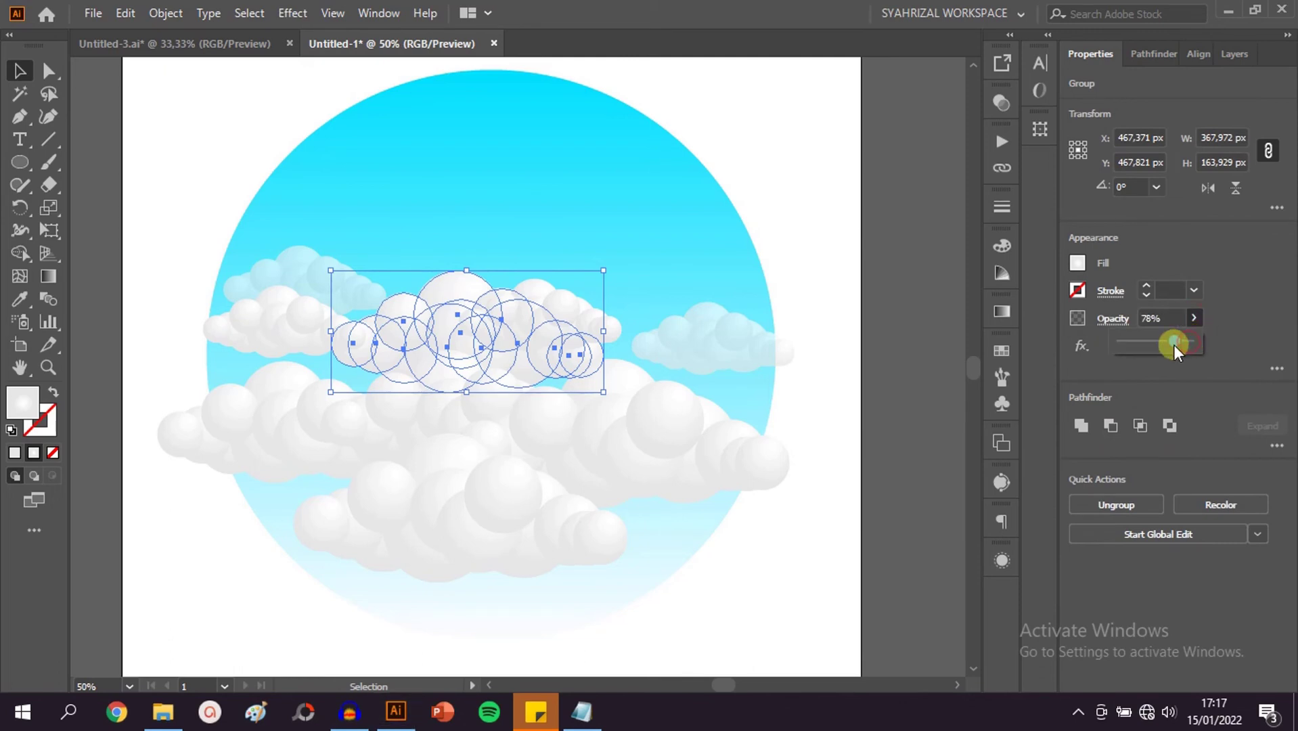
click(483, 155)
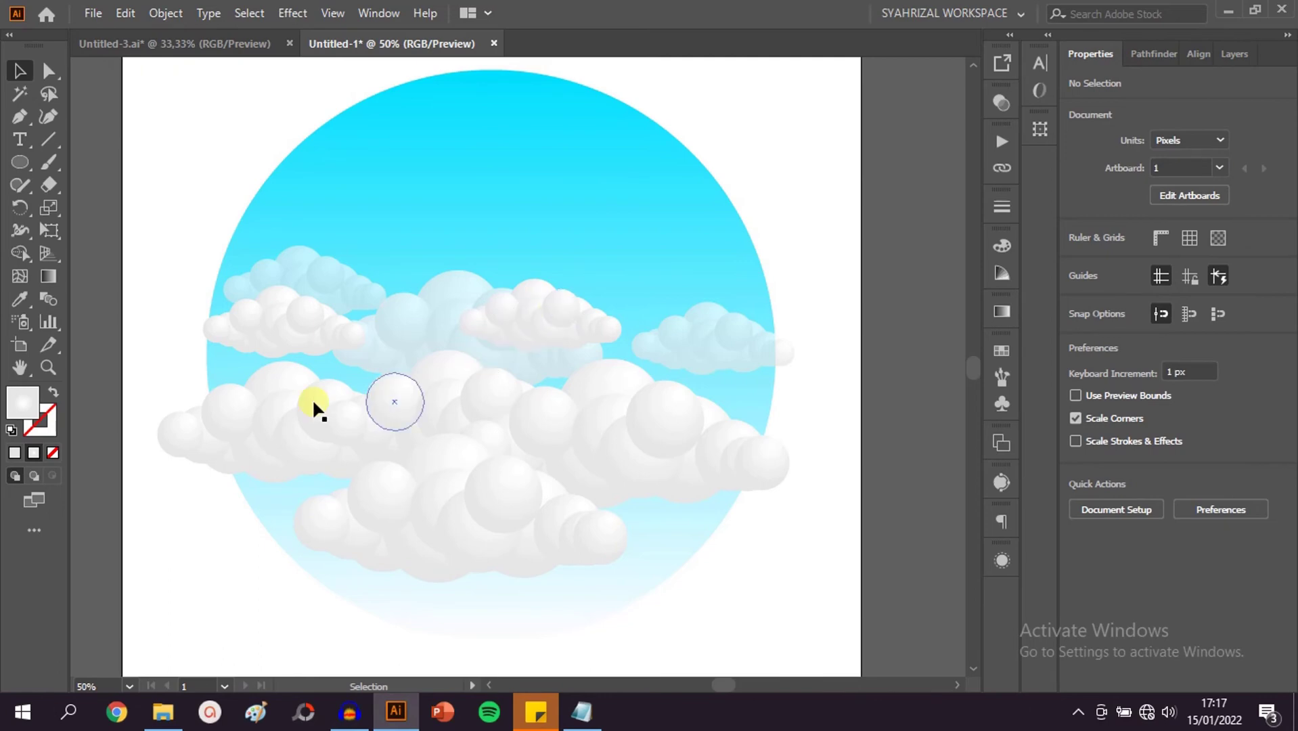
Step: Group every cloud copy into one object of about 862 × 455 px and select it
scroll(591, 276, down, 1)
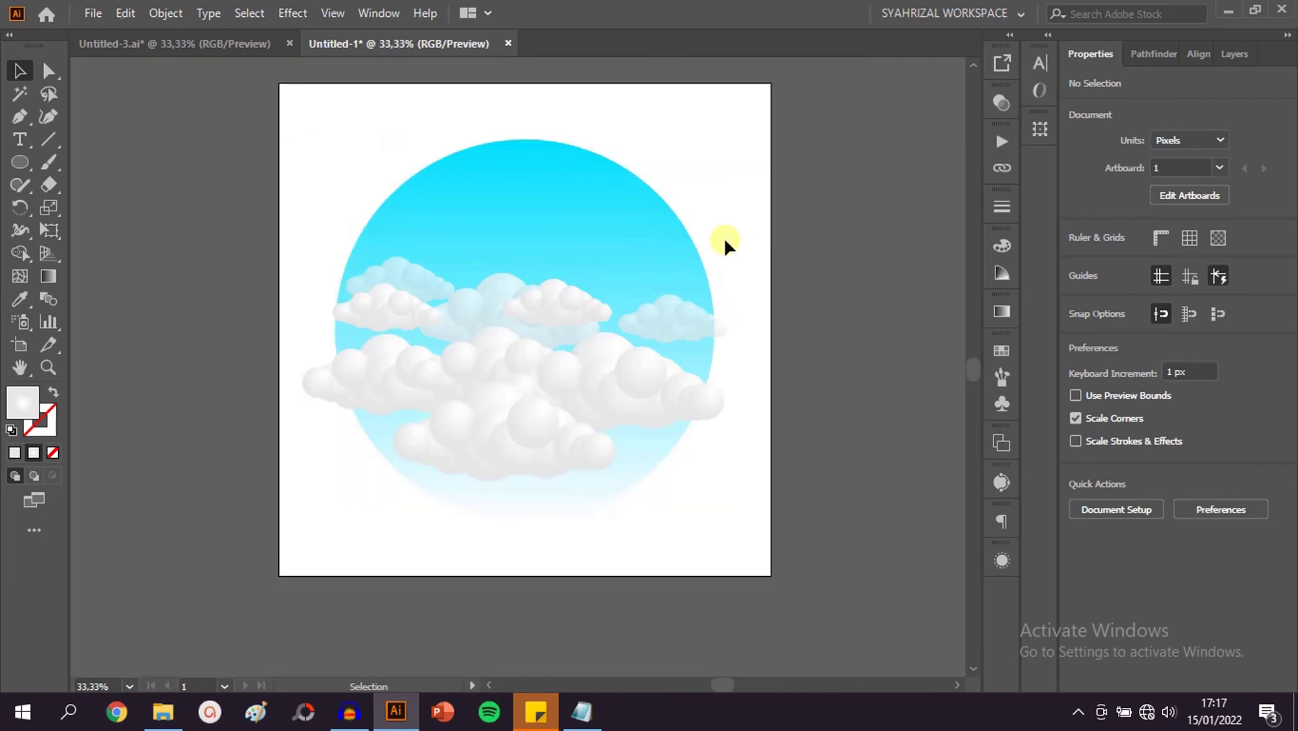
drag(738, 233, 306, 487)
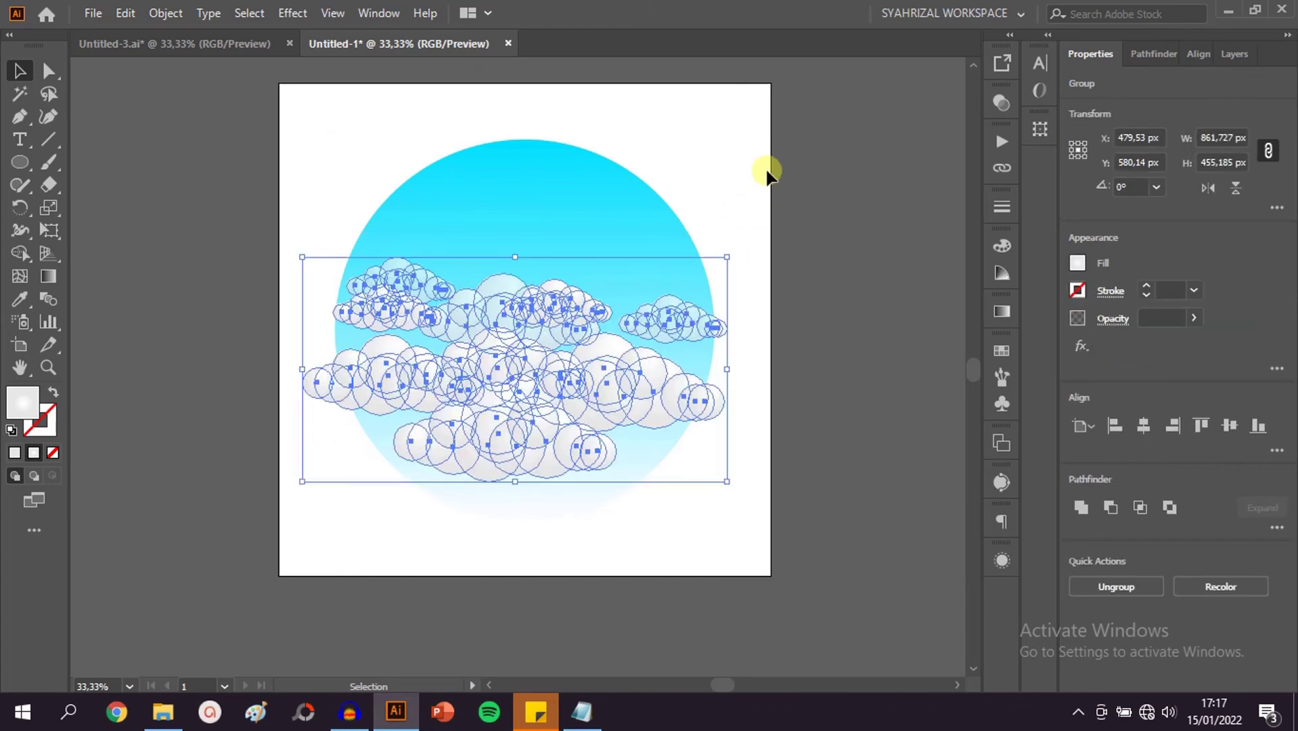
click(165, 13)
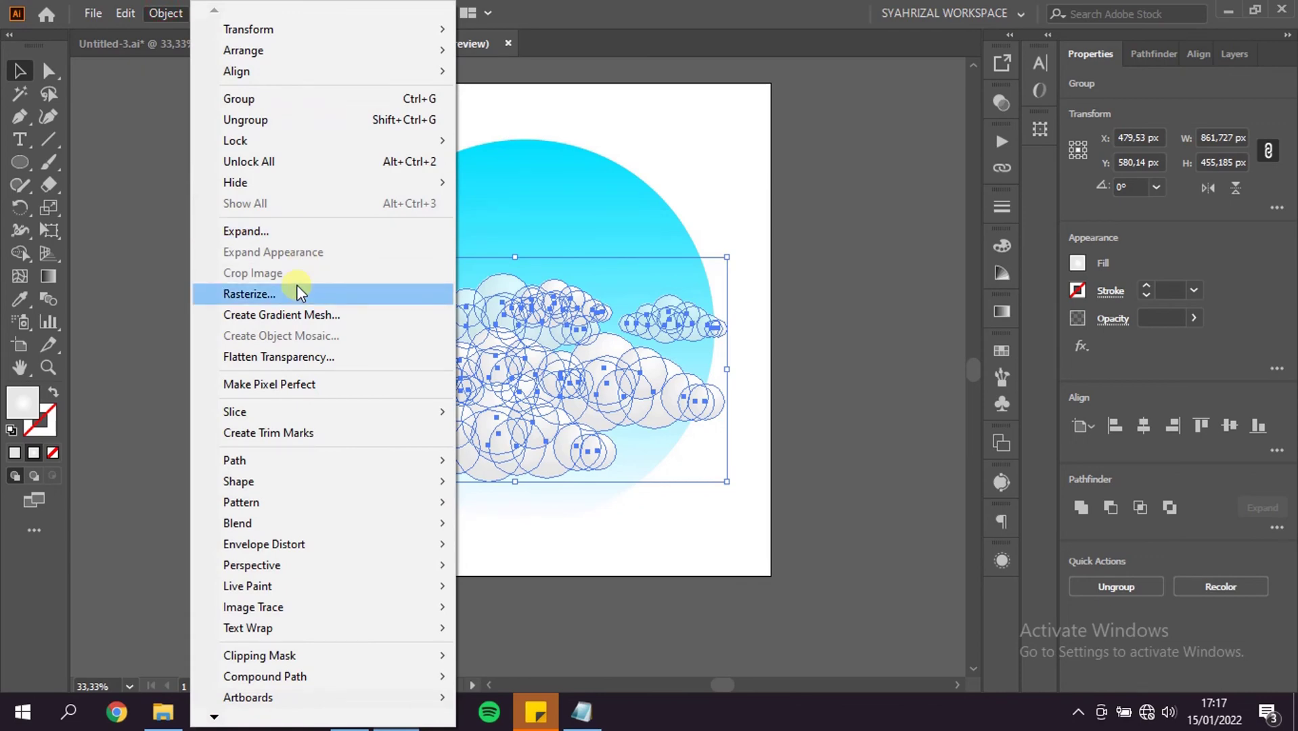
click(285, 98)
click(374, 511)
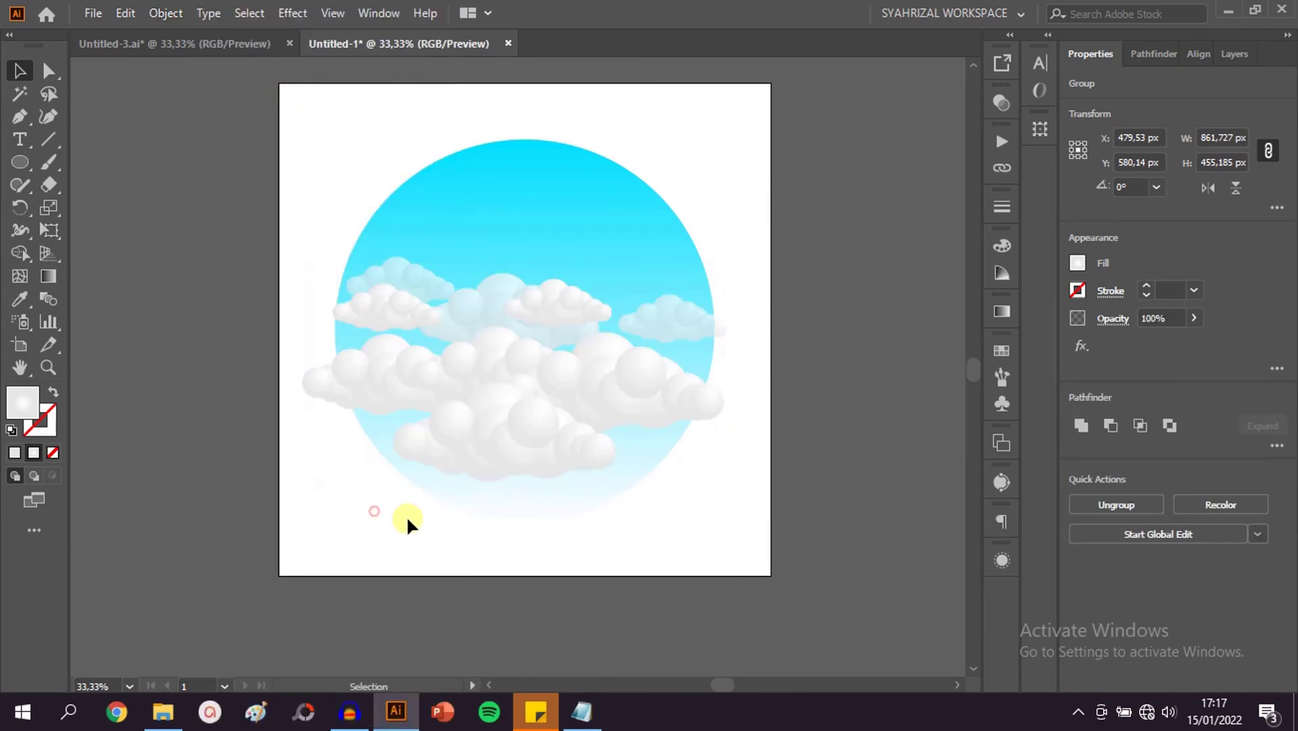
click(488, 377)
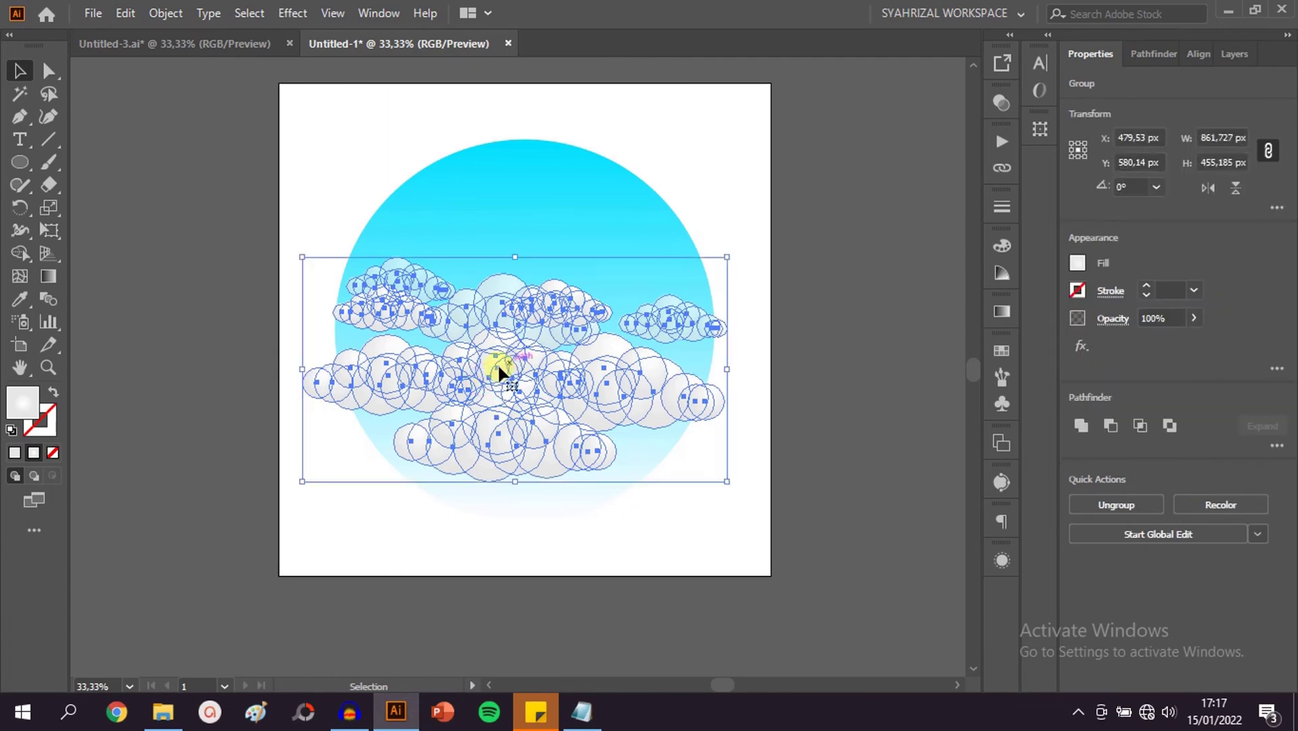
Step: Raise the cloud group and scale it to about 887 × 468 px across the circle
drag(498, 363, 509, 333)
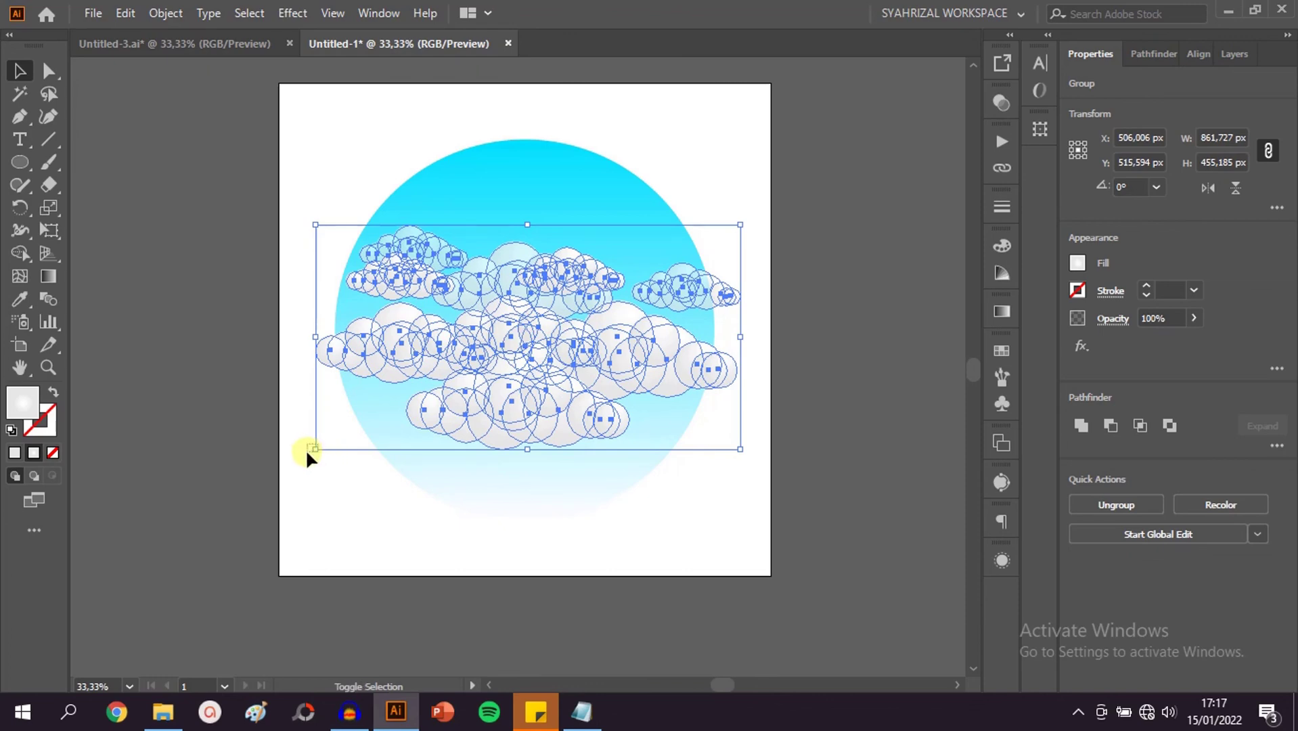
drag(306, 451, 293, 458)
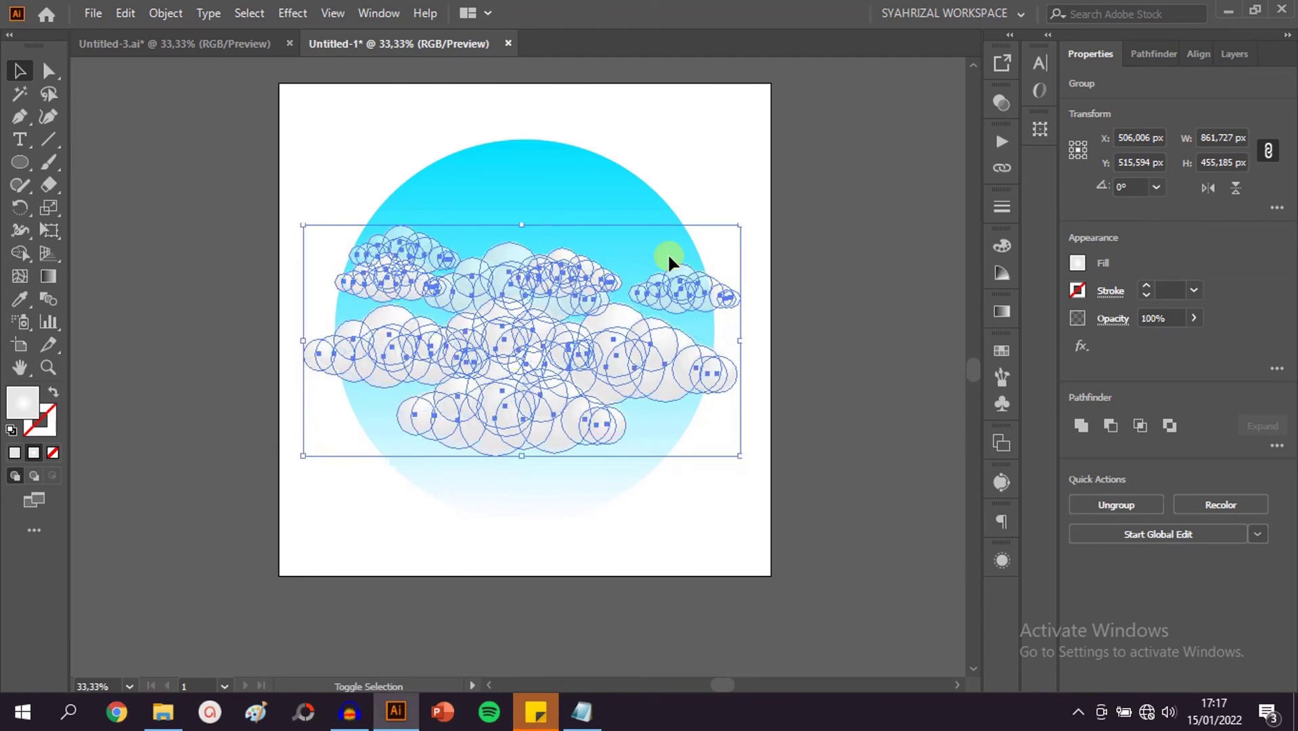
drag(739, 225, 749, 220)
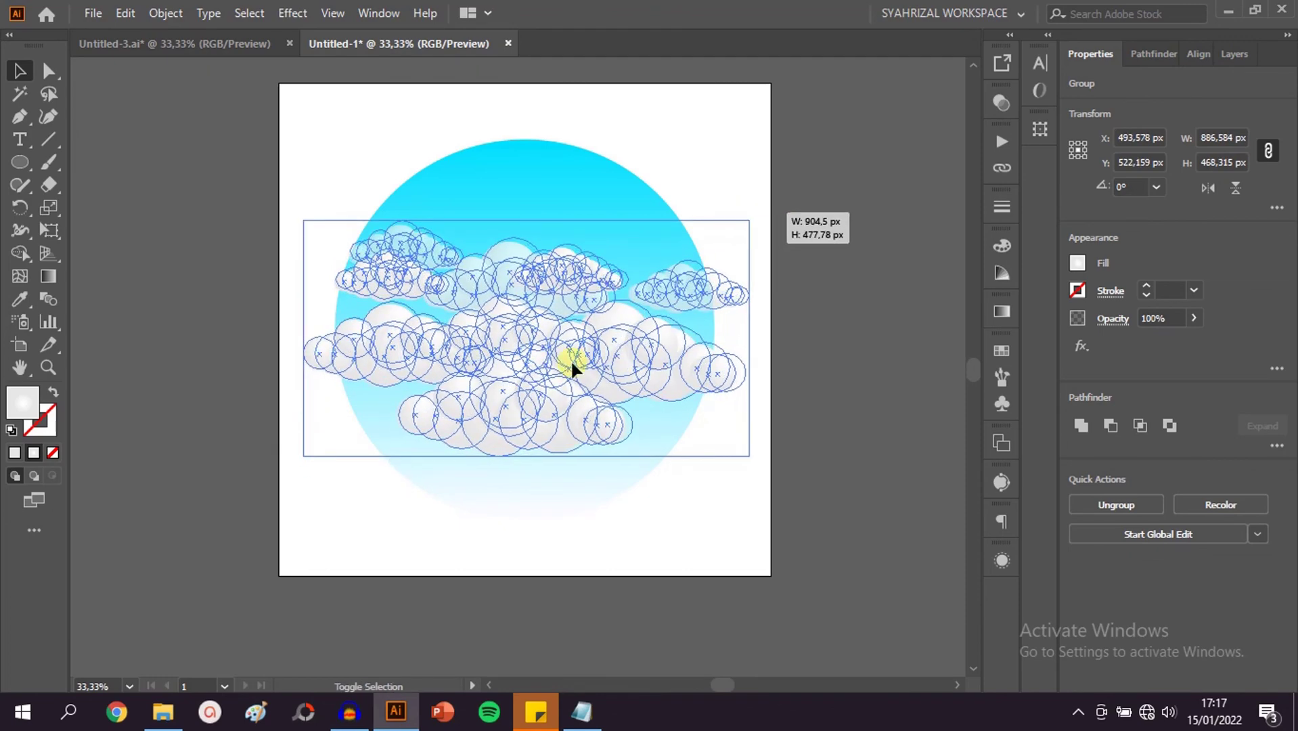
click(346, 493)
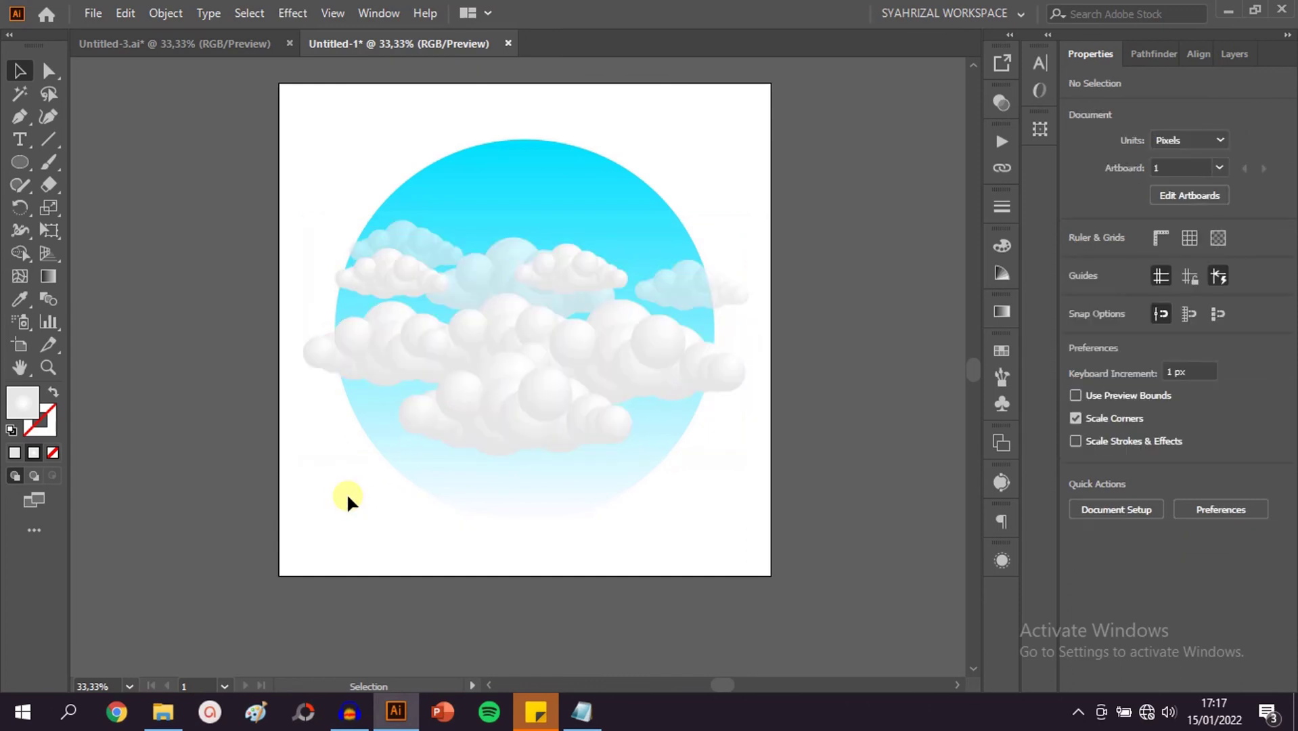
scroll(447, 438, up, 1)
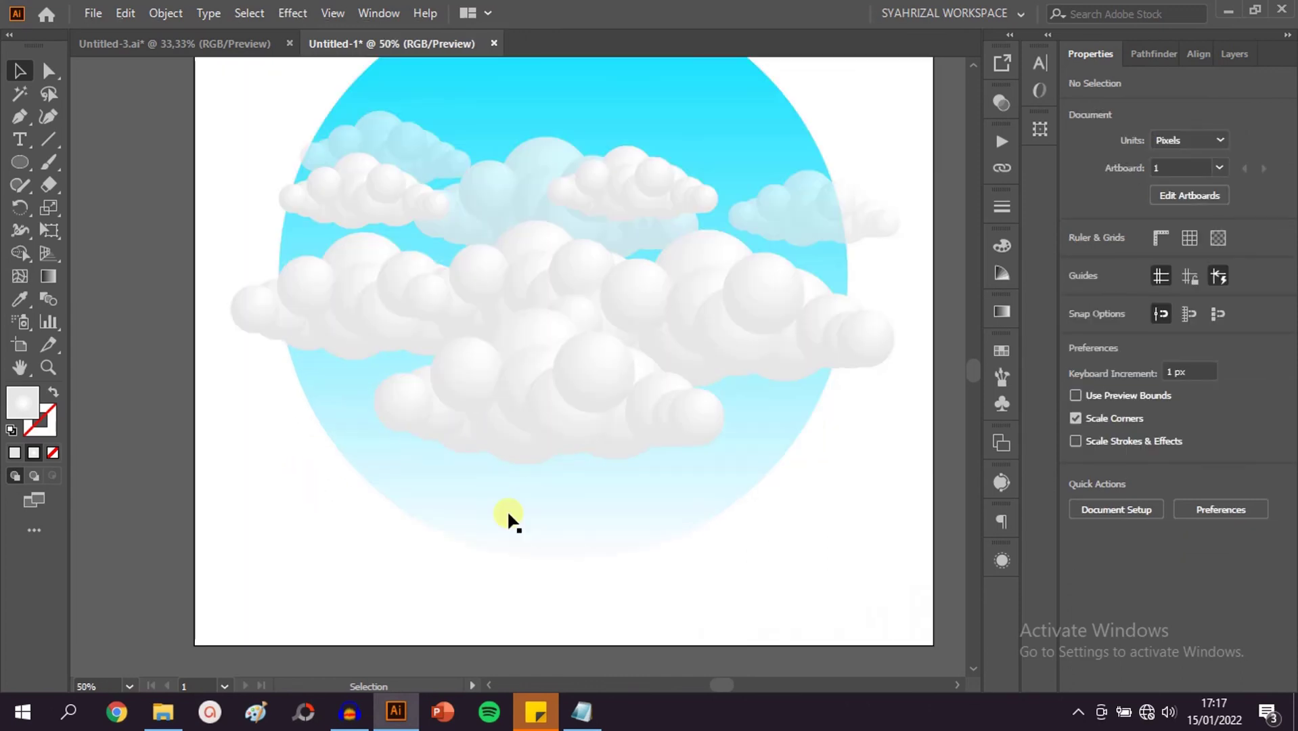
scroll(557, 514, down, 1)
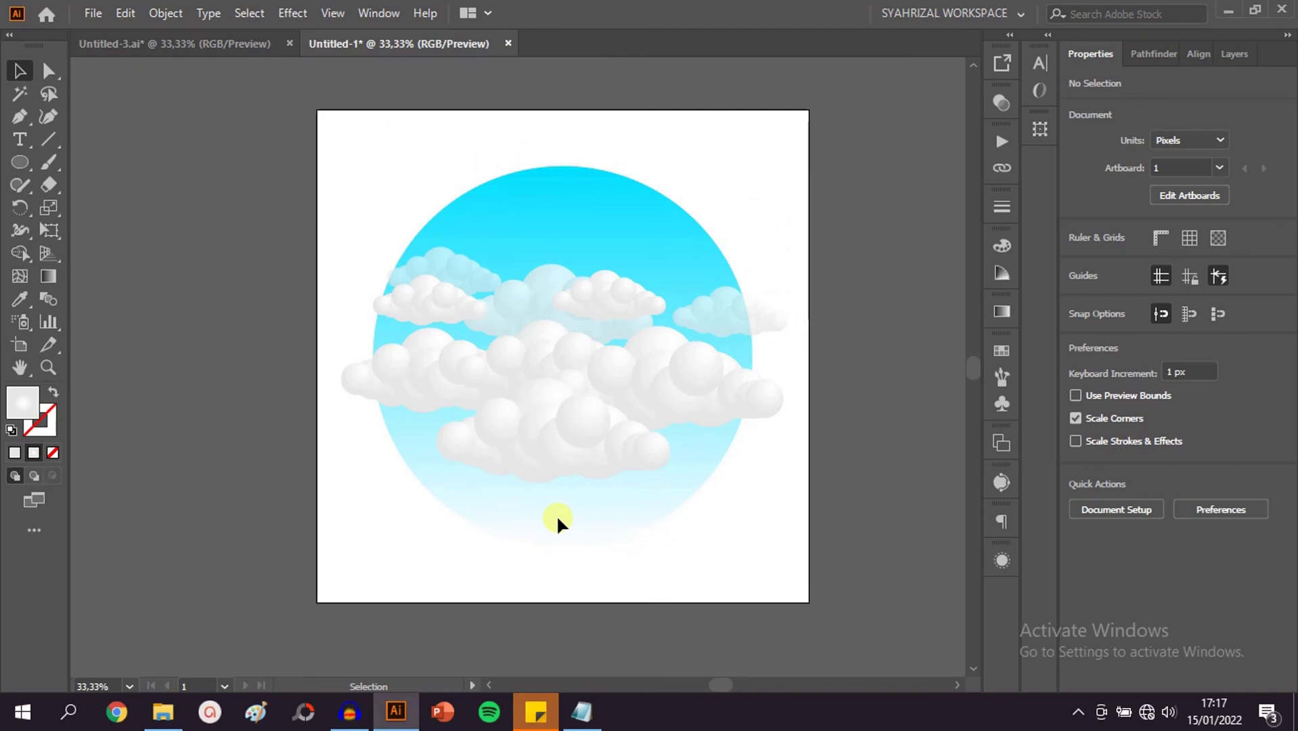